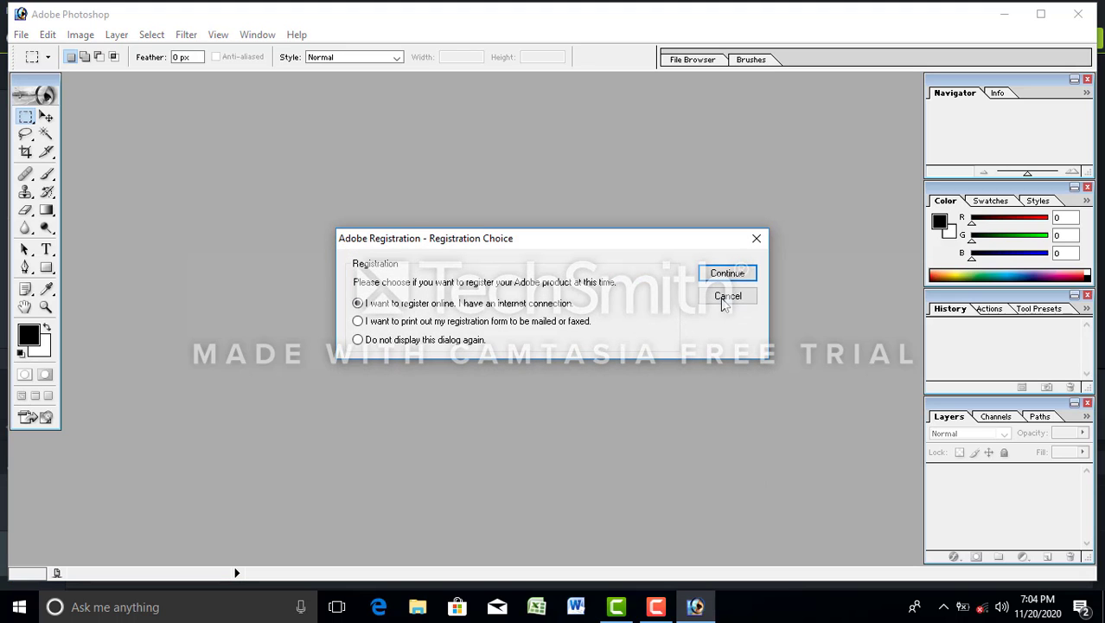
Step: Dismiss the registration prompt and create a new white RGB document, 7 by 5 inches at 300 pixels/inch
click(723, 301)
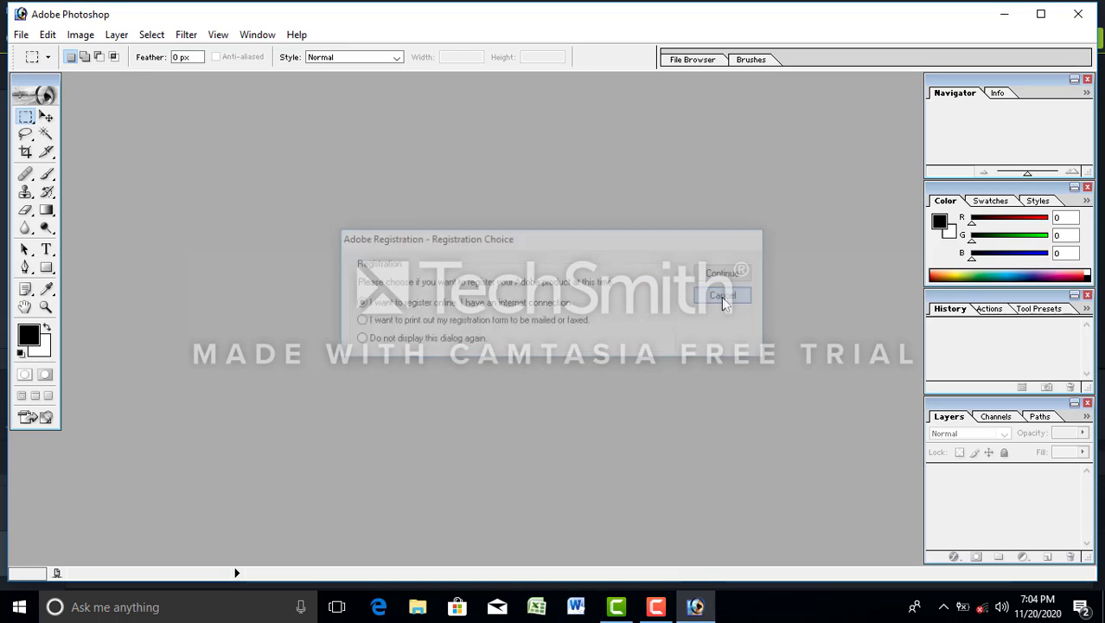
click(20, 34)
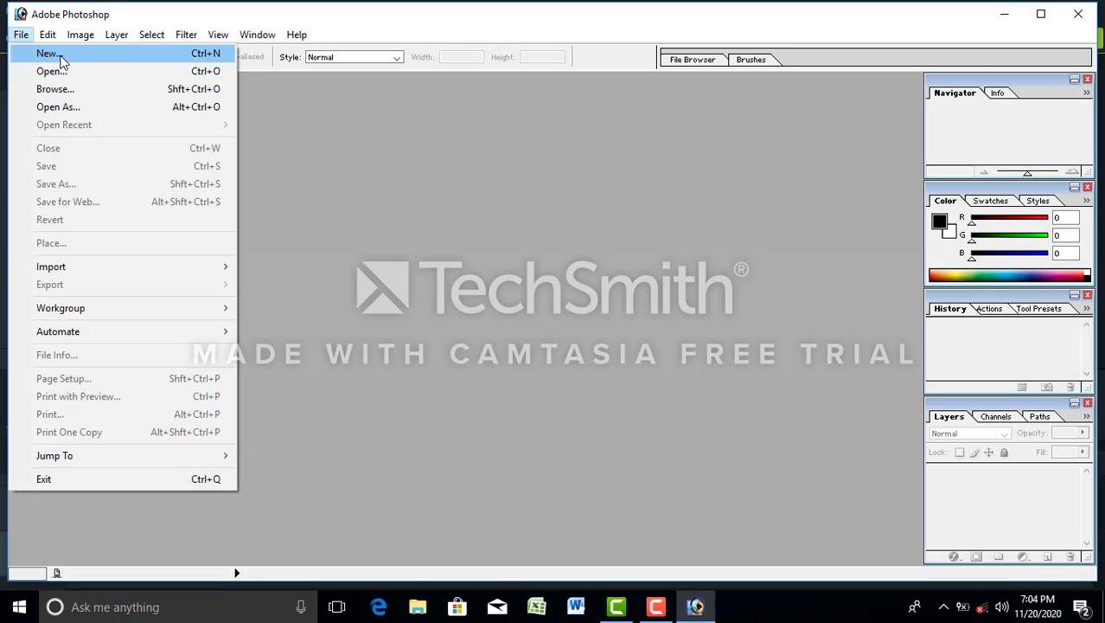
click(48, 54)
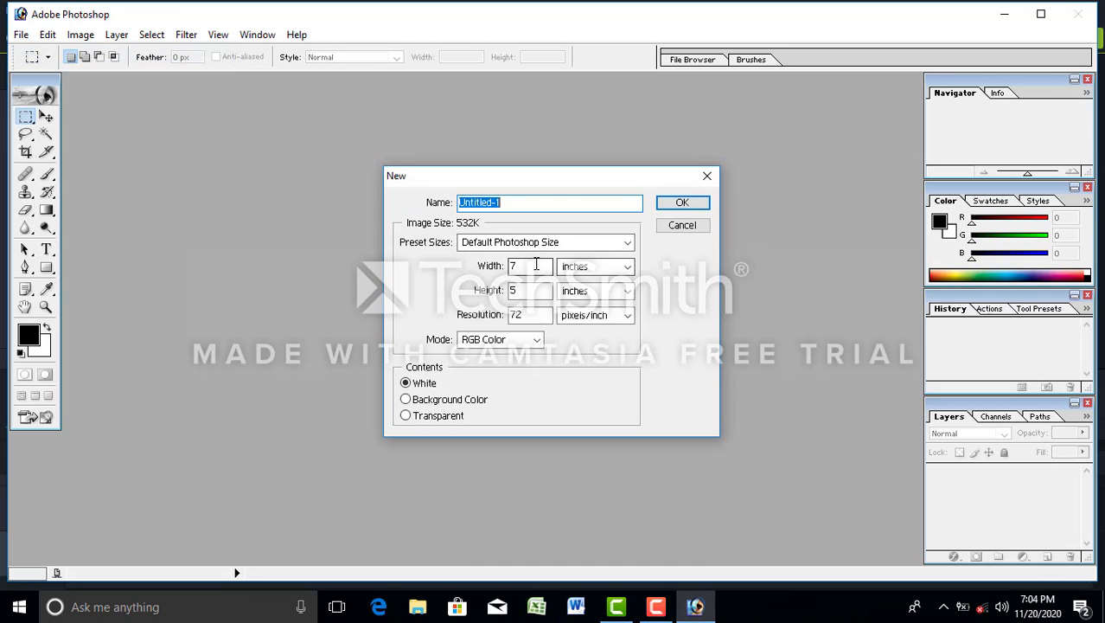
click(536, 265)
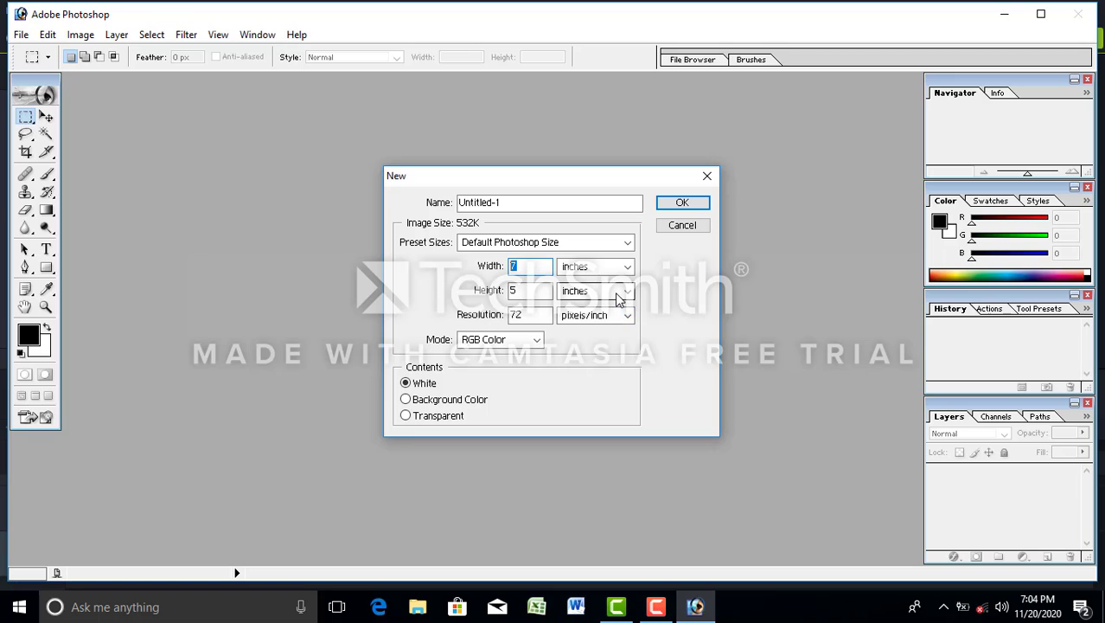
click(536, 266)
click(530, 290)
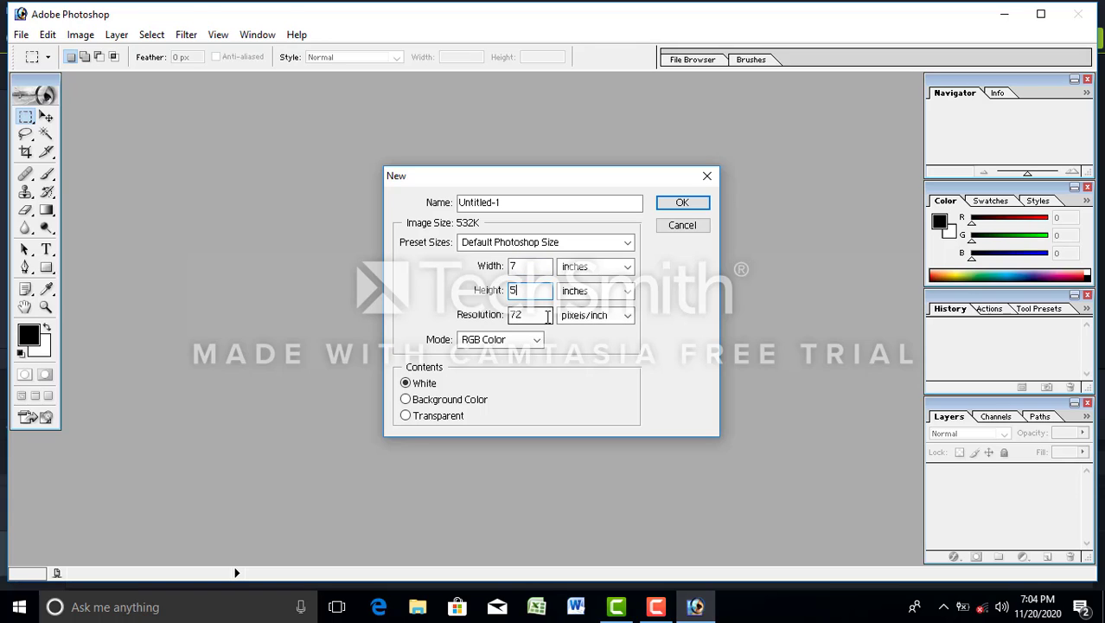
key(Tab)
text(100)
click(682, 203)
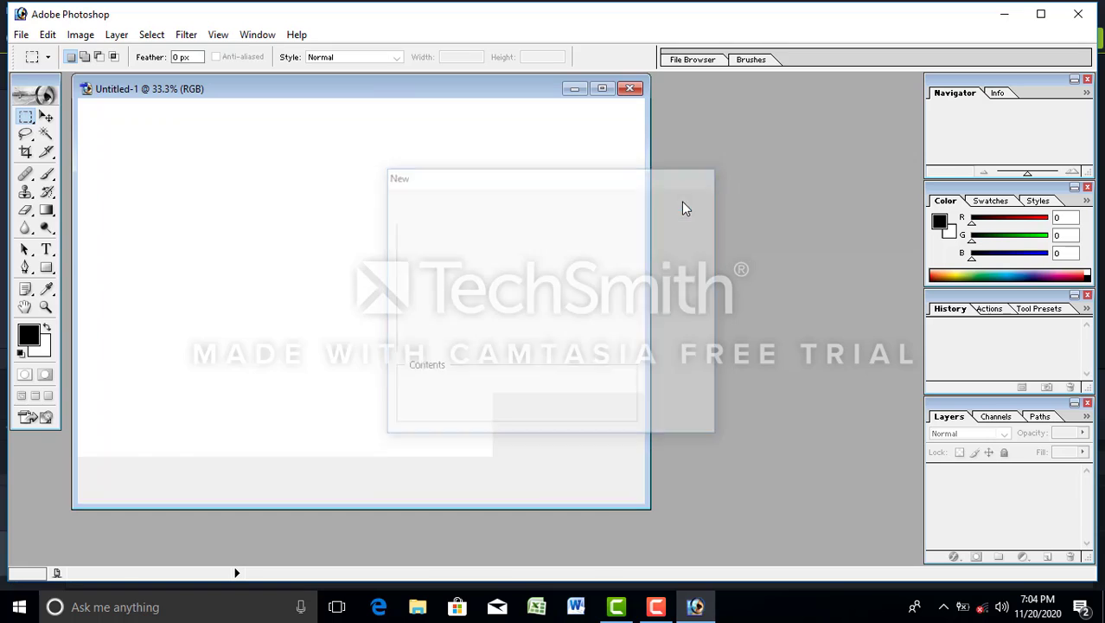
Step: Maximize the document window and add a new empty layer above the background
click(603, 90)
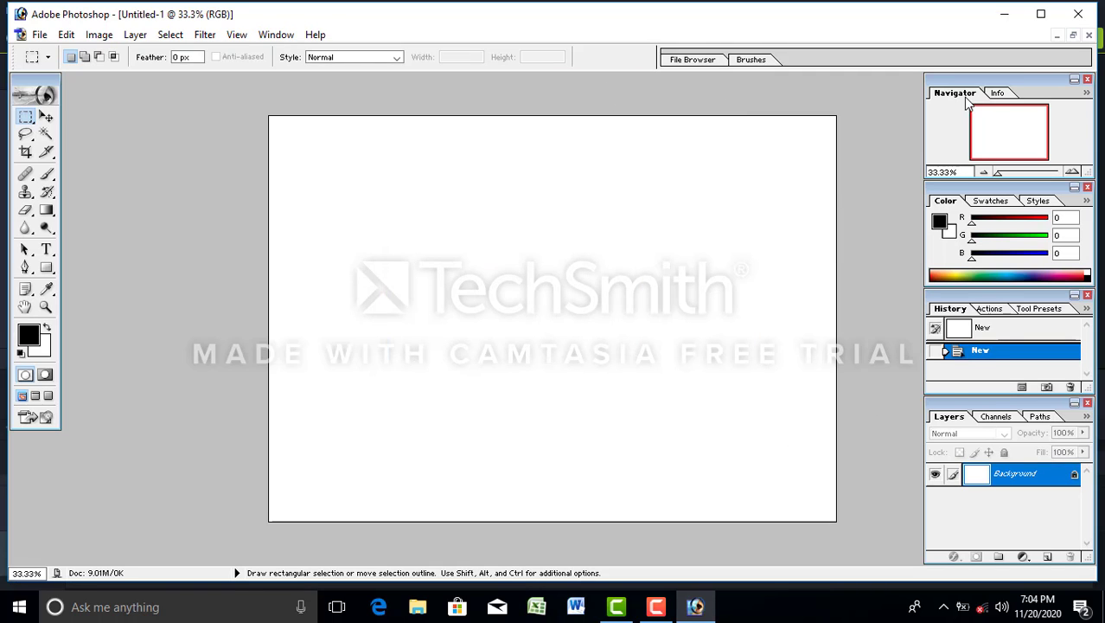
click(1075, 35)
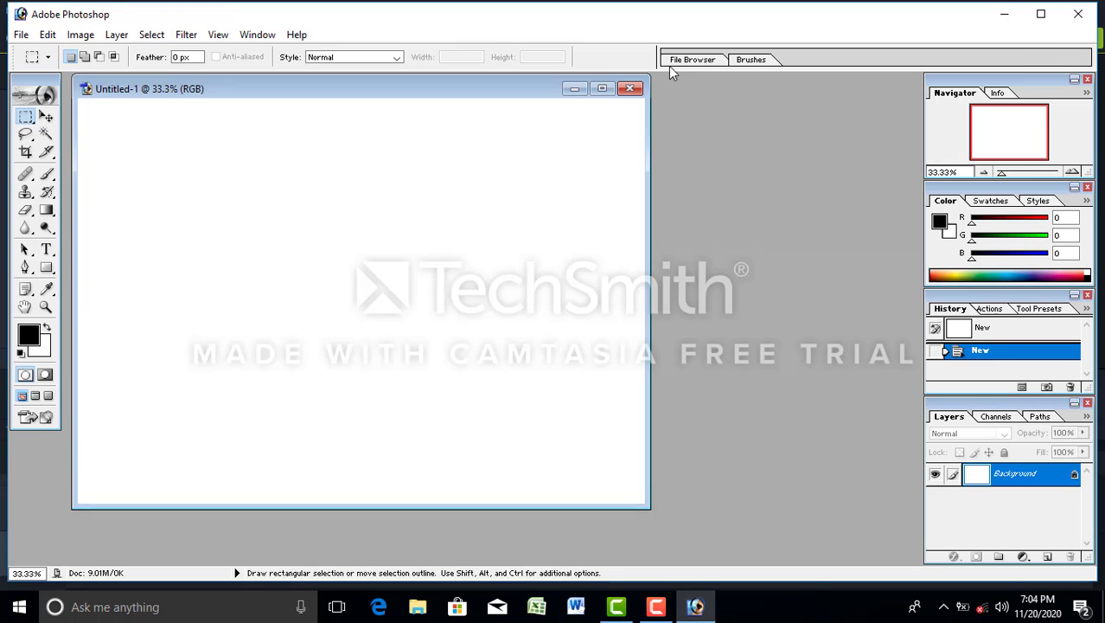
click(603, 89)
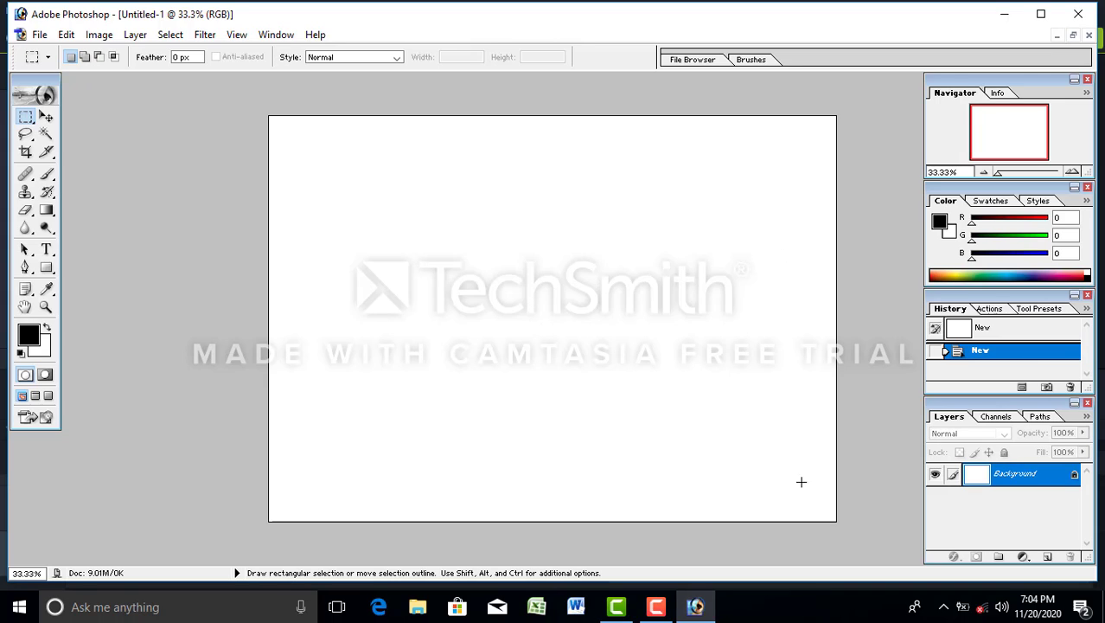
click(1047, 557)
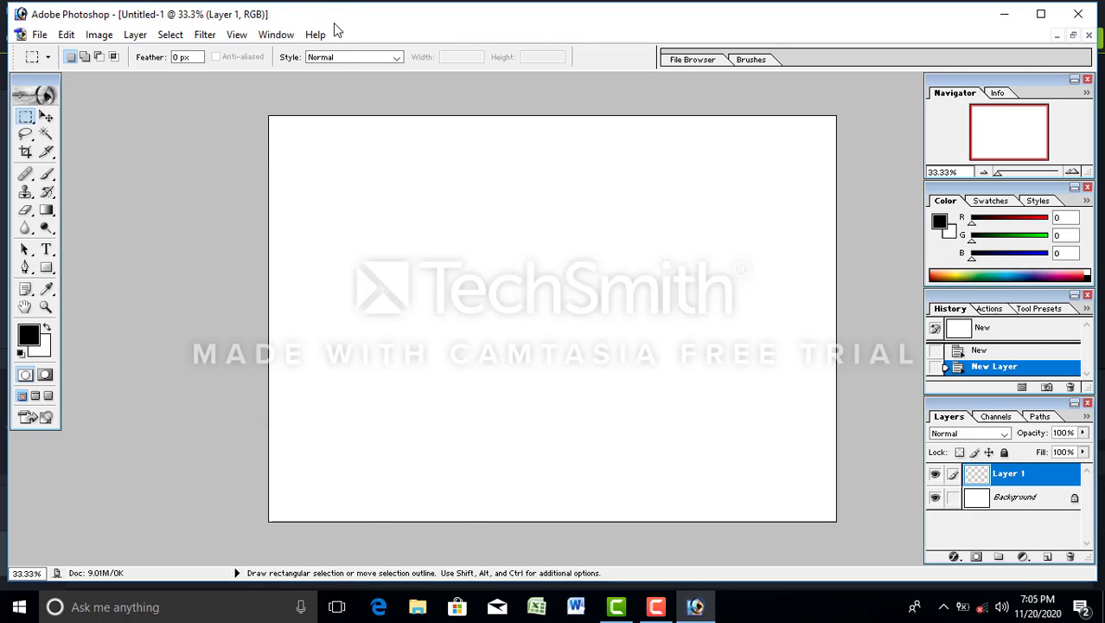
Step: Start the 3D Transform filter on Layer 1, draw a cube wireframe in the middle of the preview and shift it slightly down
click(204, 39)
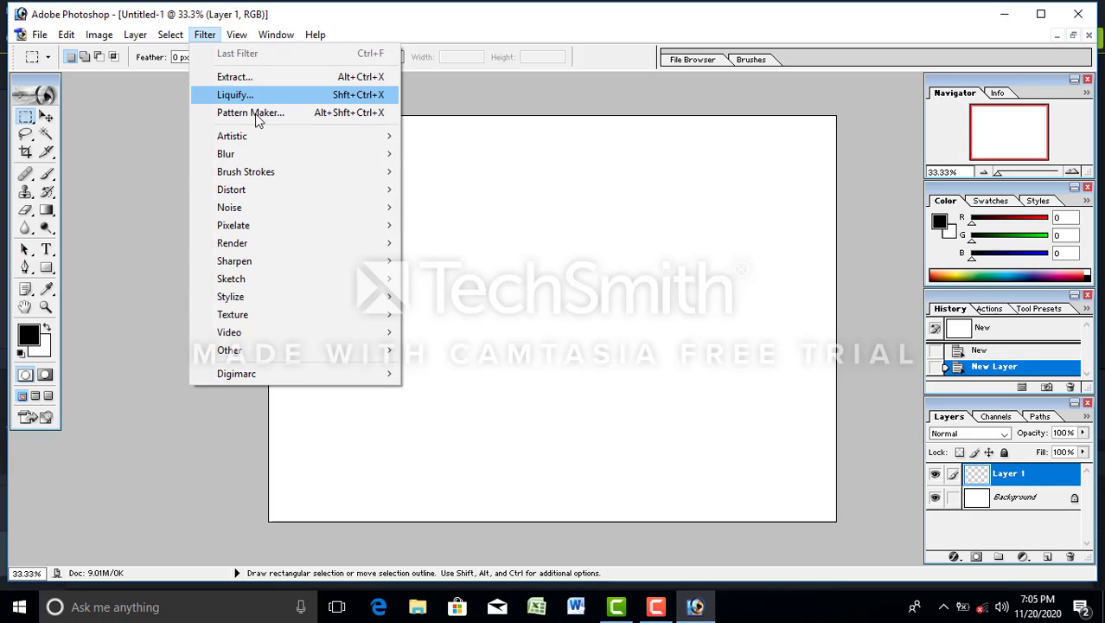
mouse_move(287, 184)
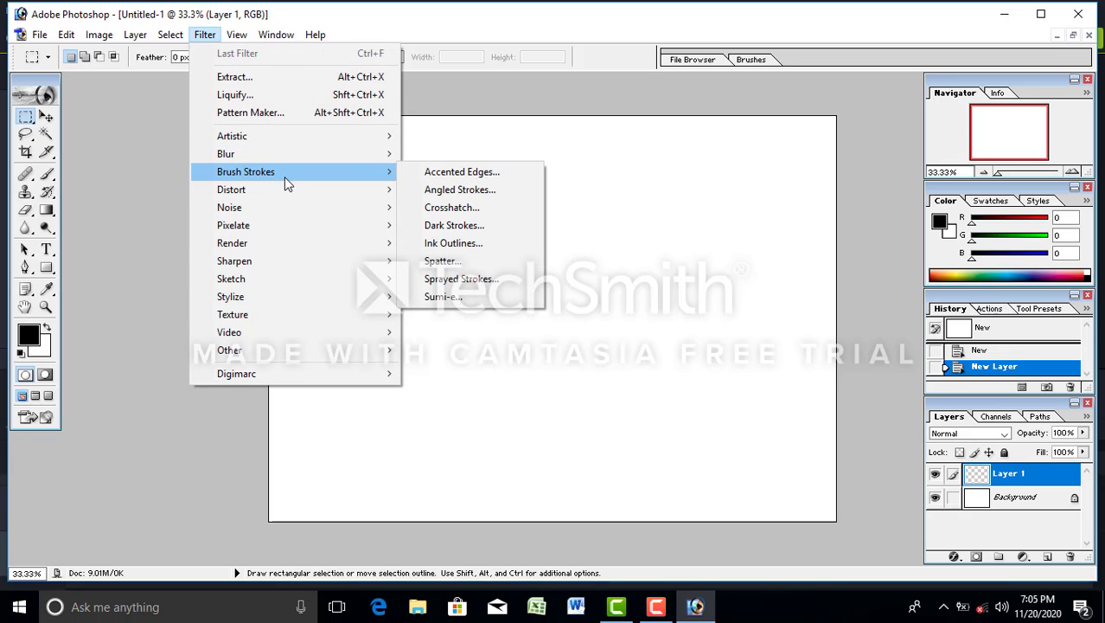
mouse_move(318, 252)
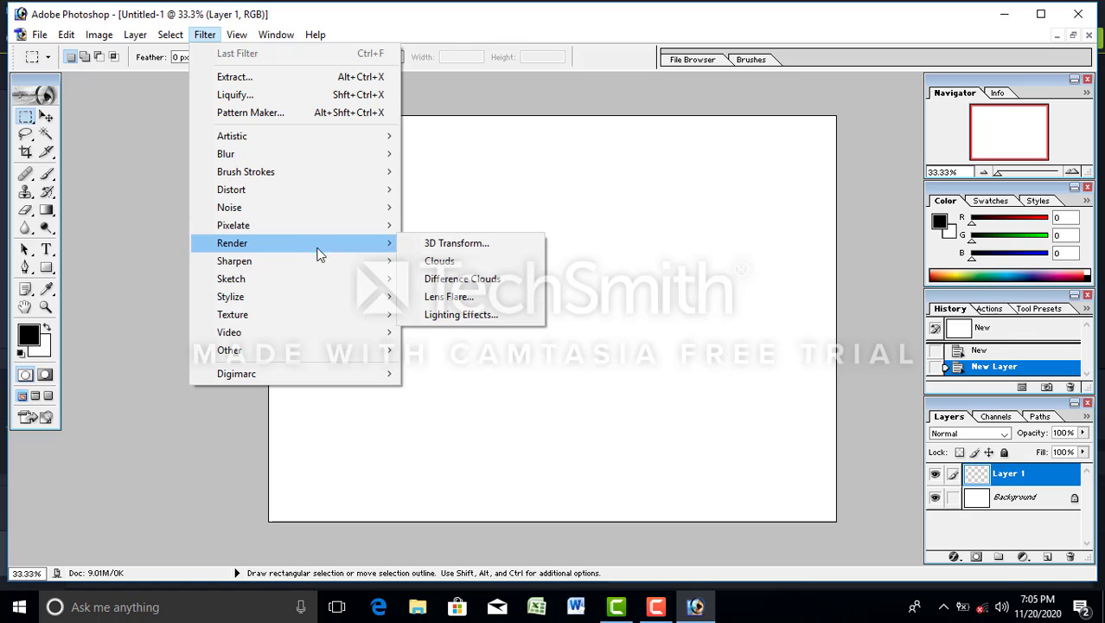
click(481, 246)
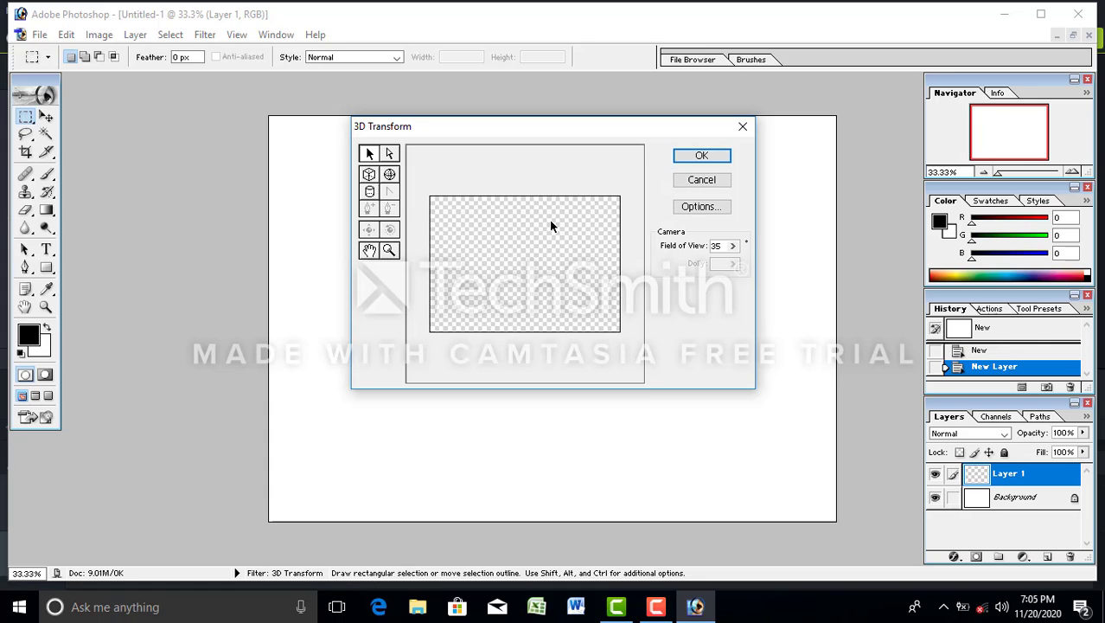
click(369, 175)
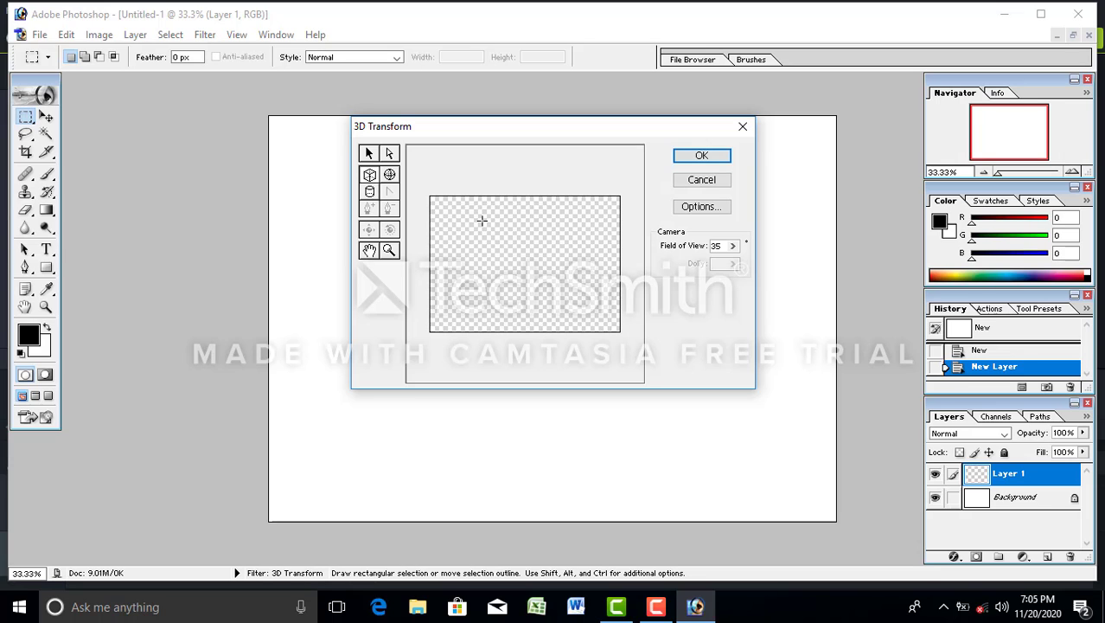
drag(480, 213, 577, 295)
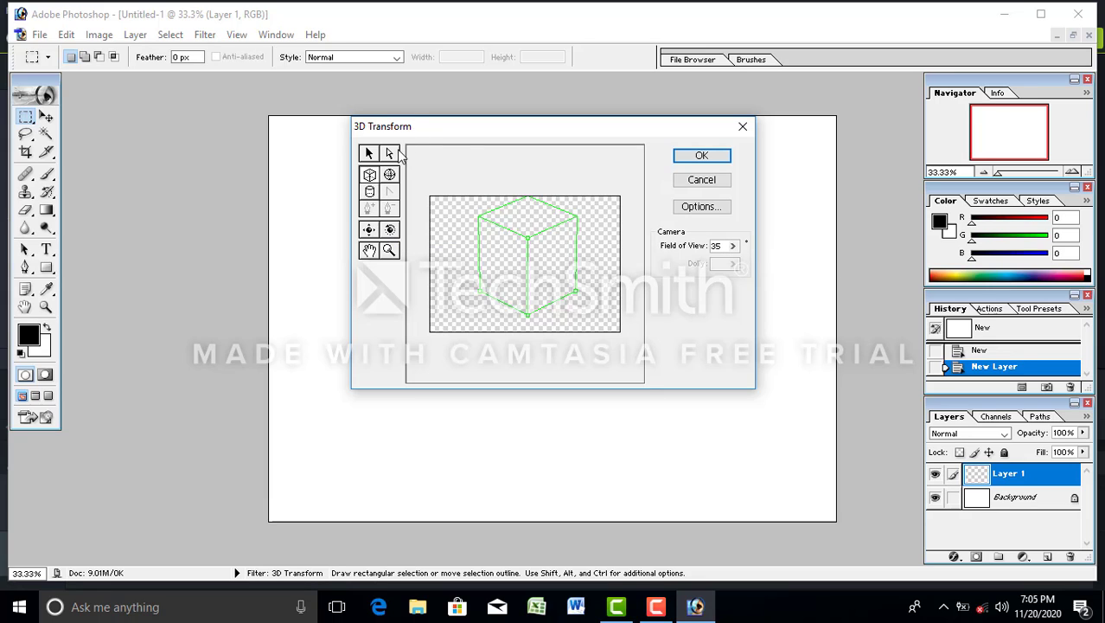
drag(521, 245, 528, 251)
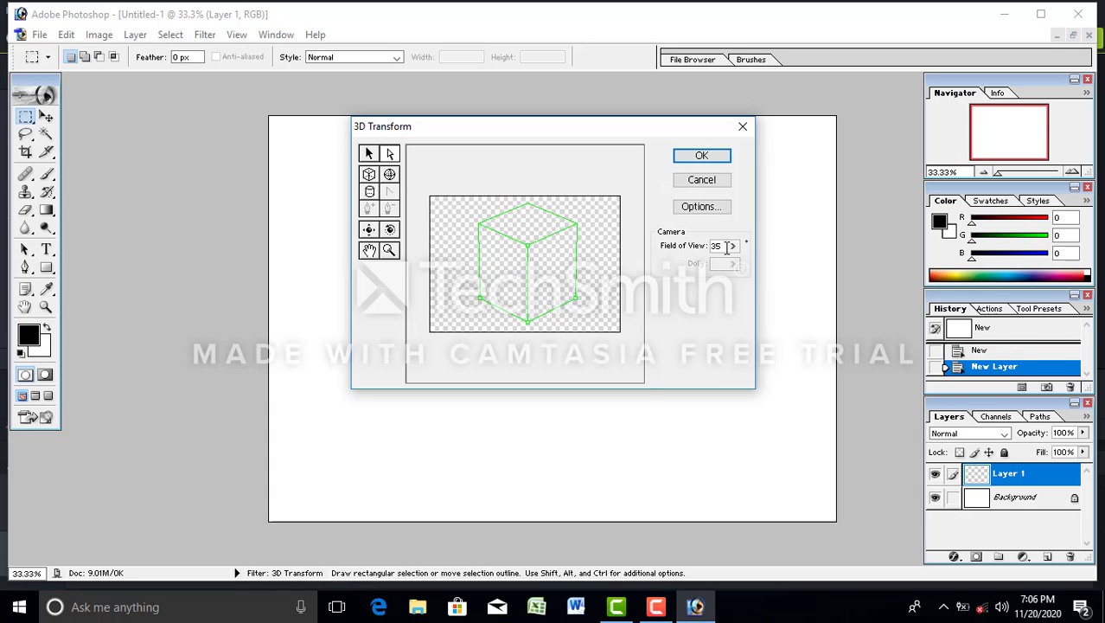
Step: Rotate the cube with the trackball to show its top, front and right faces, and pan it slightly left
click(390, 230)
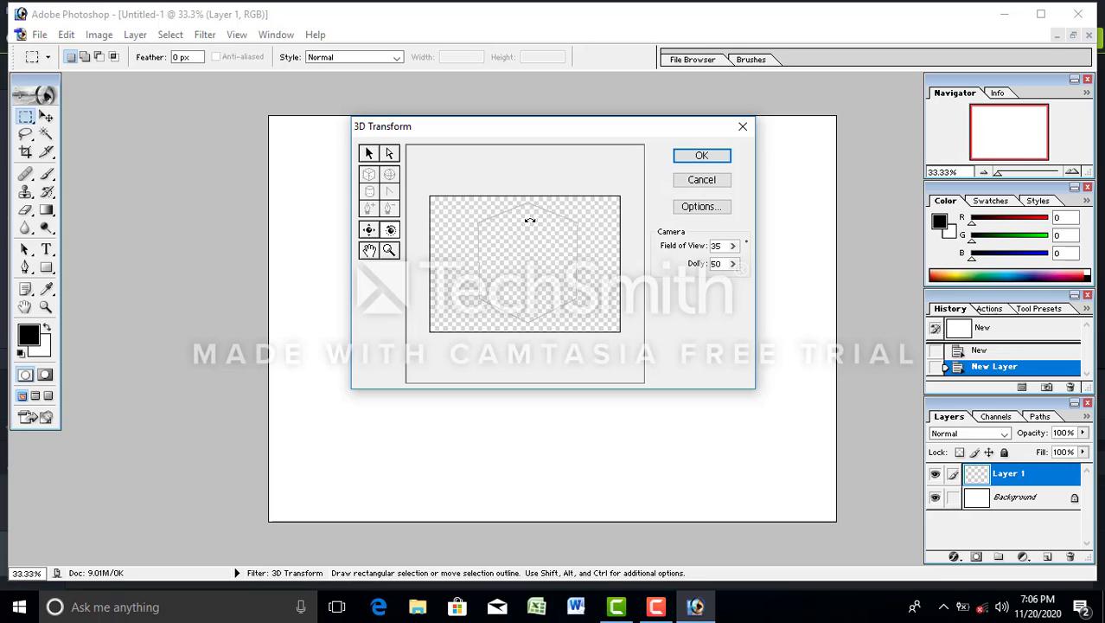
mouse_move(530, 220)
mouse_down()
mouse_move(522, 201)
mouse_move(541, 316)
mouse_up()
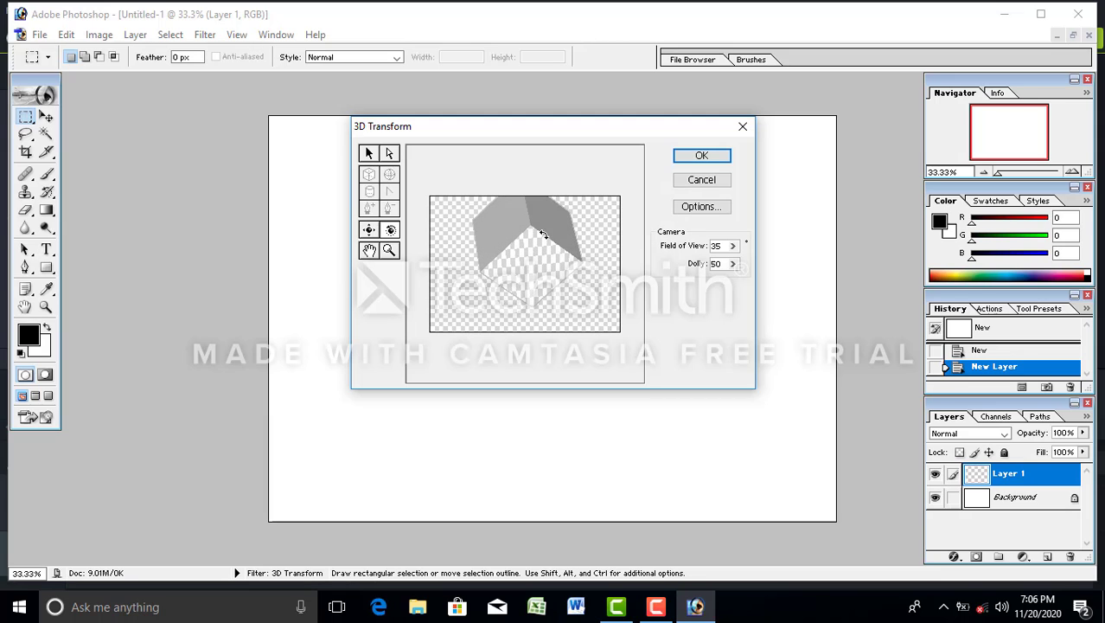
drag(543, 233, 533, 313)
mouse_move(522, 260)
mouse_down()
mouse_move(532, 298)
mouse_move(524, 307)
mouse_move(551, 285)
mouse_move(567, 297)
mouse_up()
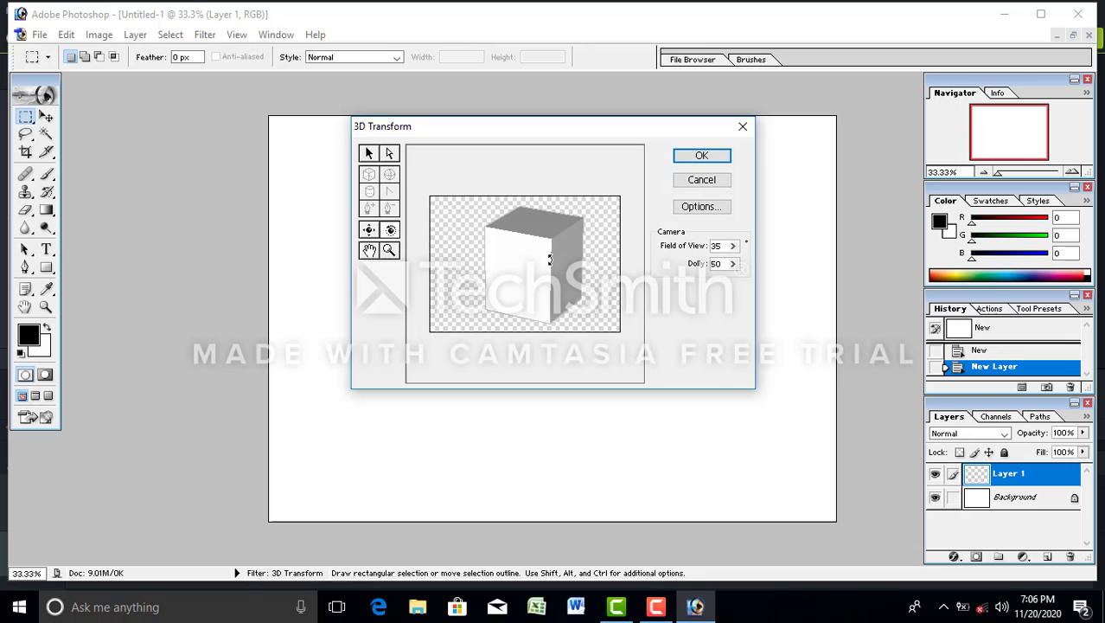
drag(550, 259, 543, 269)
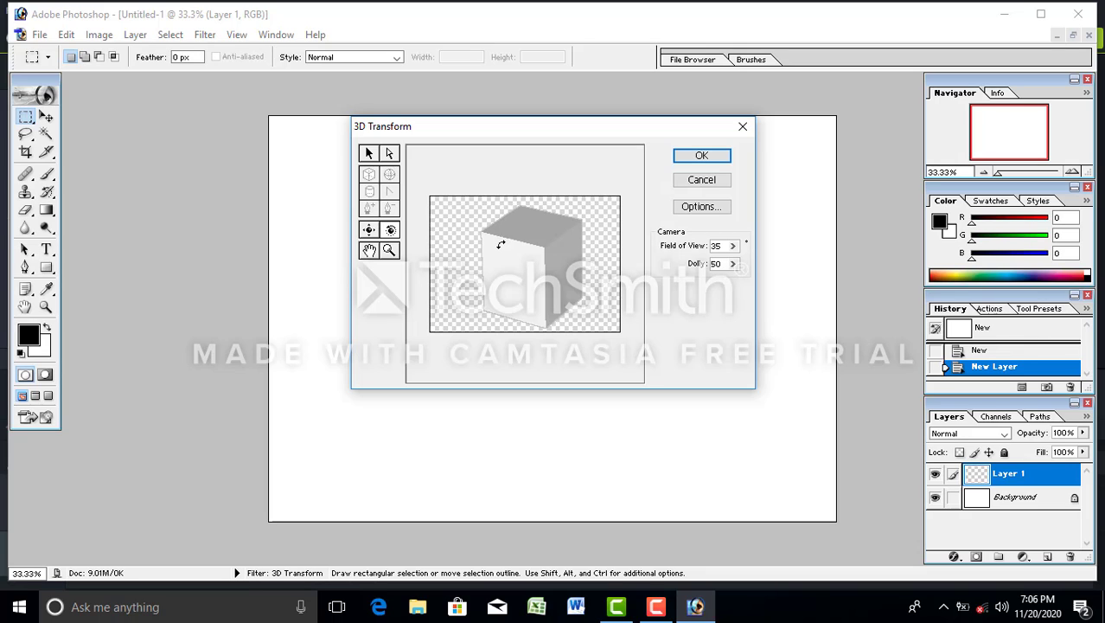
click(371, 233)
mouse_move(535, 258)
mouse_down()
mouse_move(558, 274)
mouse_move(526, 257)
mouse_up()
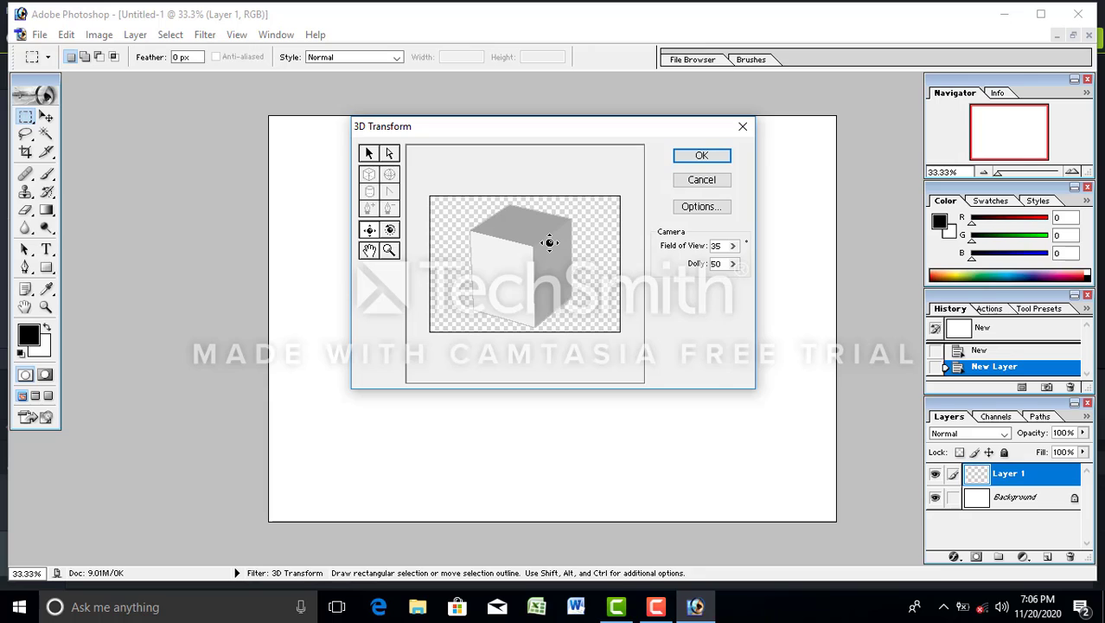
Step: Set the camera's field of view to 37 and dolly to 47, and apply the 3D Transform
click(733, 246)
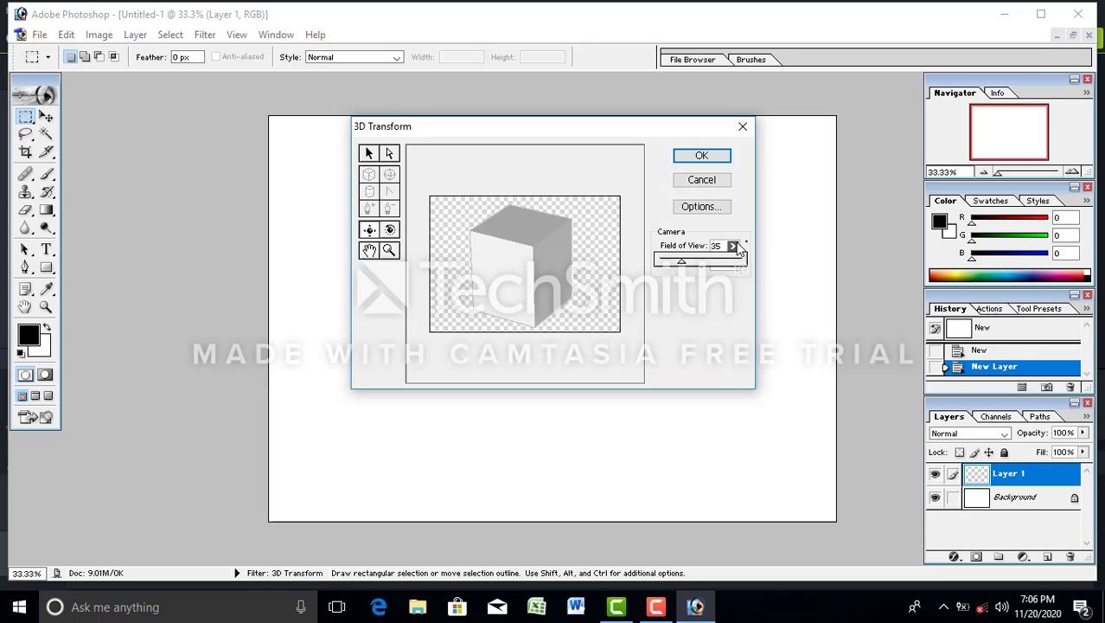
mouse_move(682, 265)
mouse_down()
mouse_move(695, 266)
mouse_move(685, 268)
mouse_up()
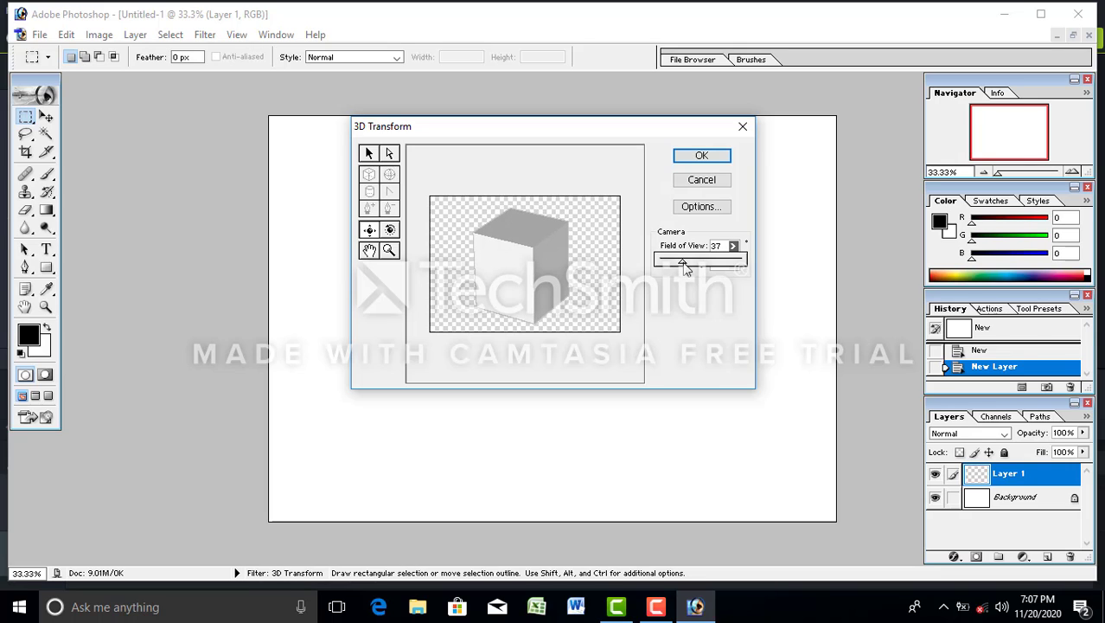
click(715, 296)
click(734, 264)
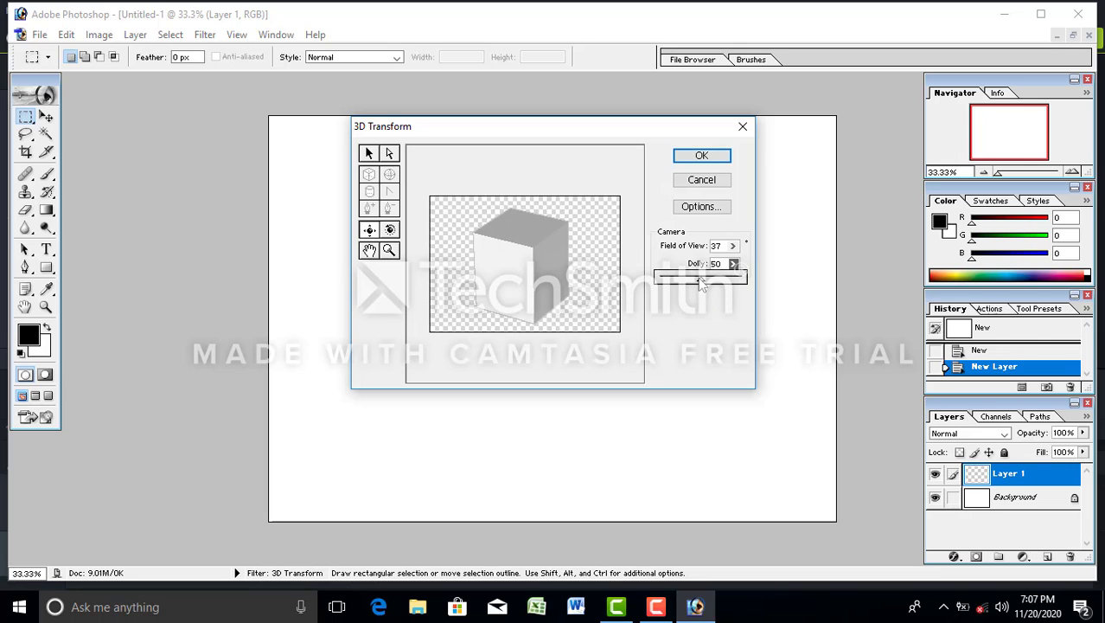
drag(701, 285, 701, 288)
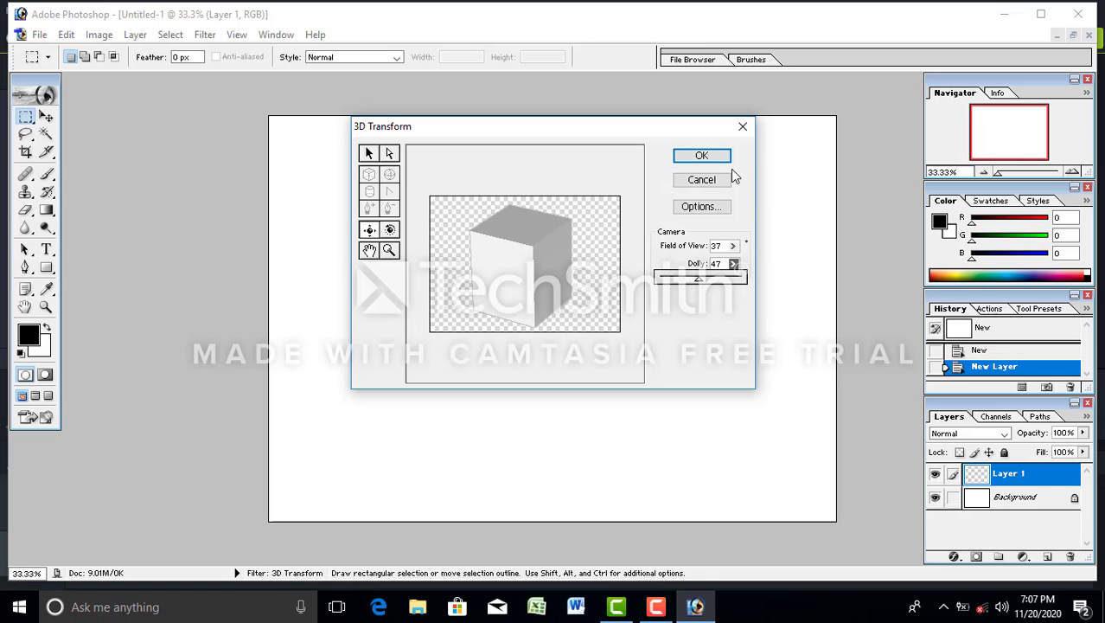
click(598, 261)
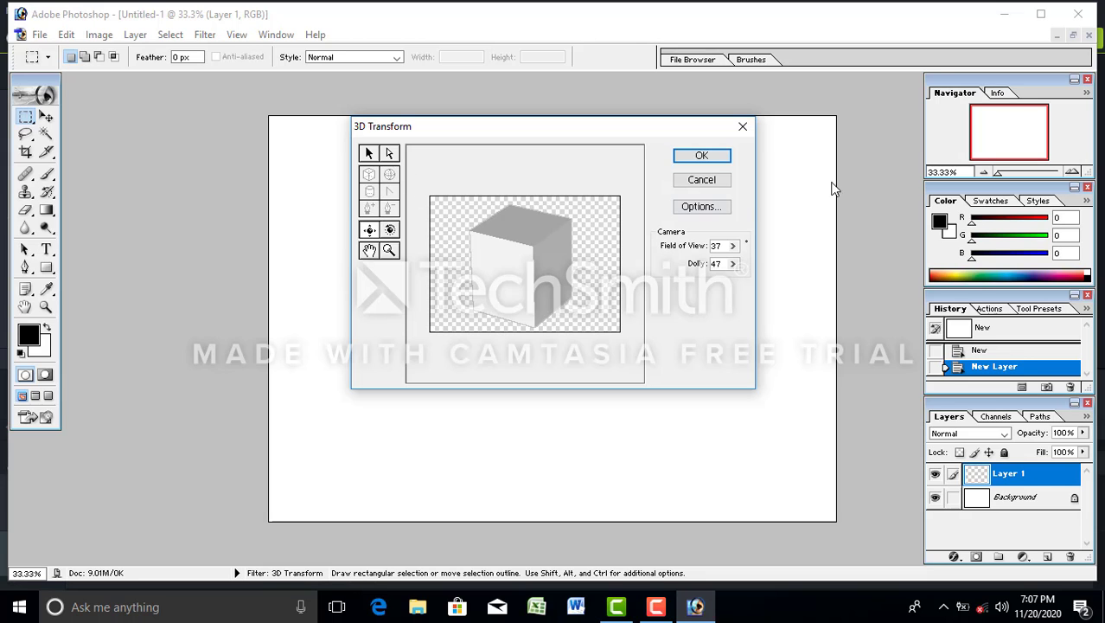
click(701, 156)
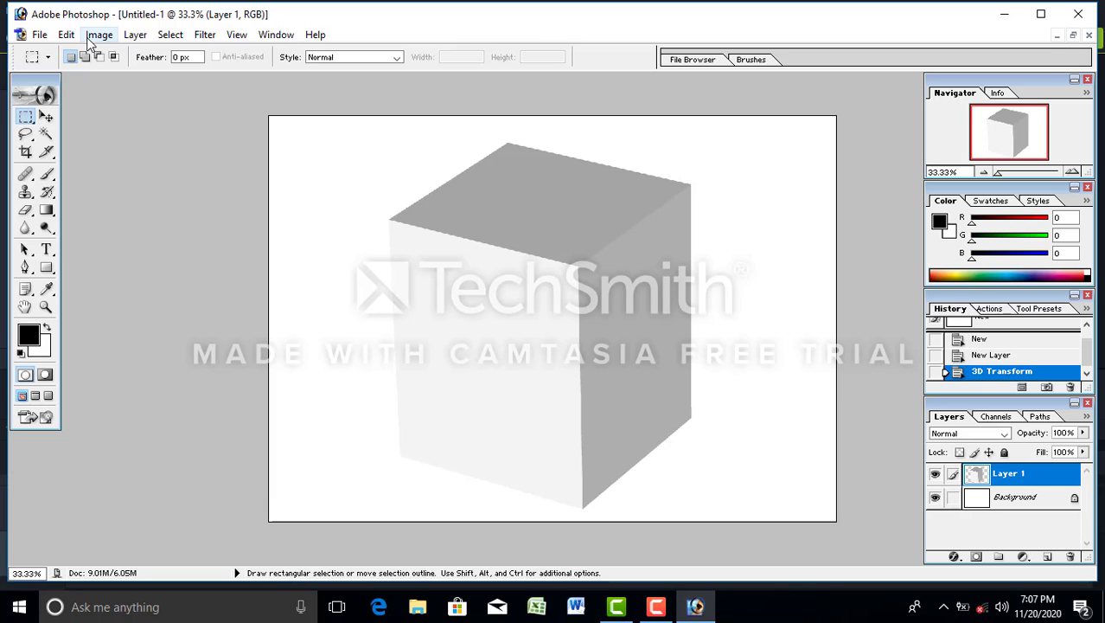
click(40, 35)
mouse_move(66, 35)
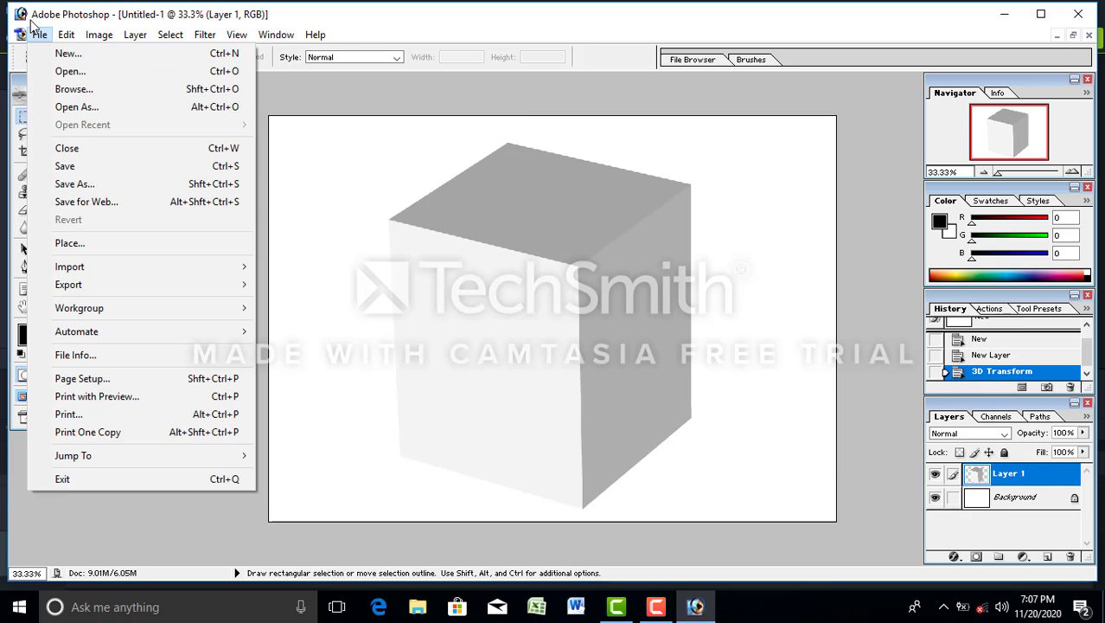
click(39, 54)
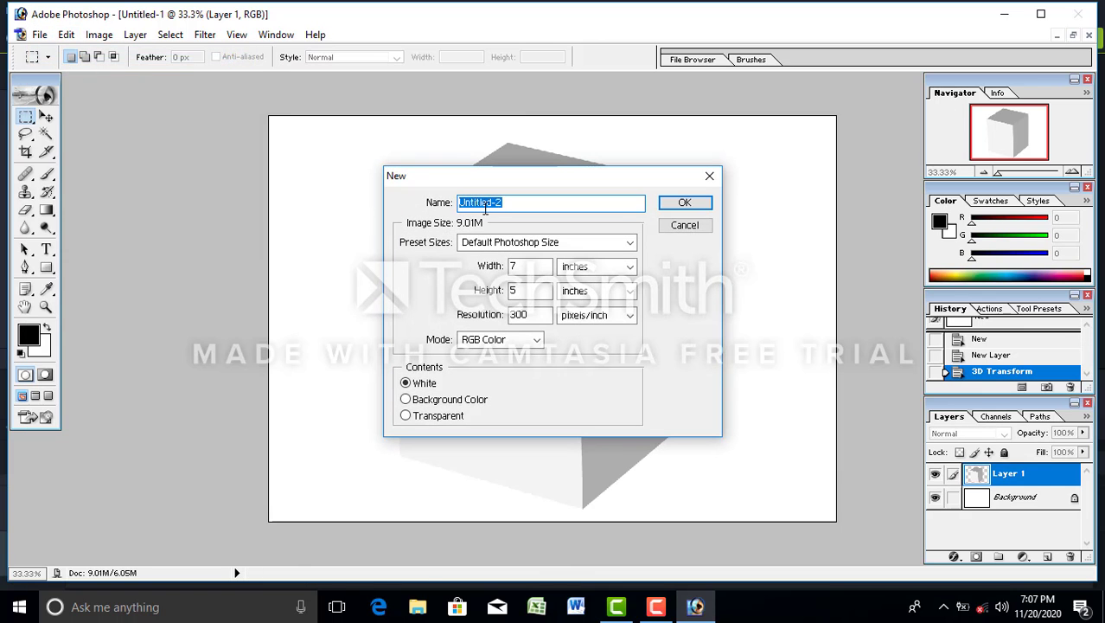
click(688, 227)
Step: Open the photos 5.jpg, 7.jpg and 8.jpg together from the Desktop
click(66, 35)
mouse_move(40, 35)
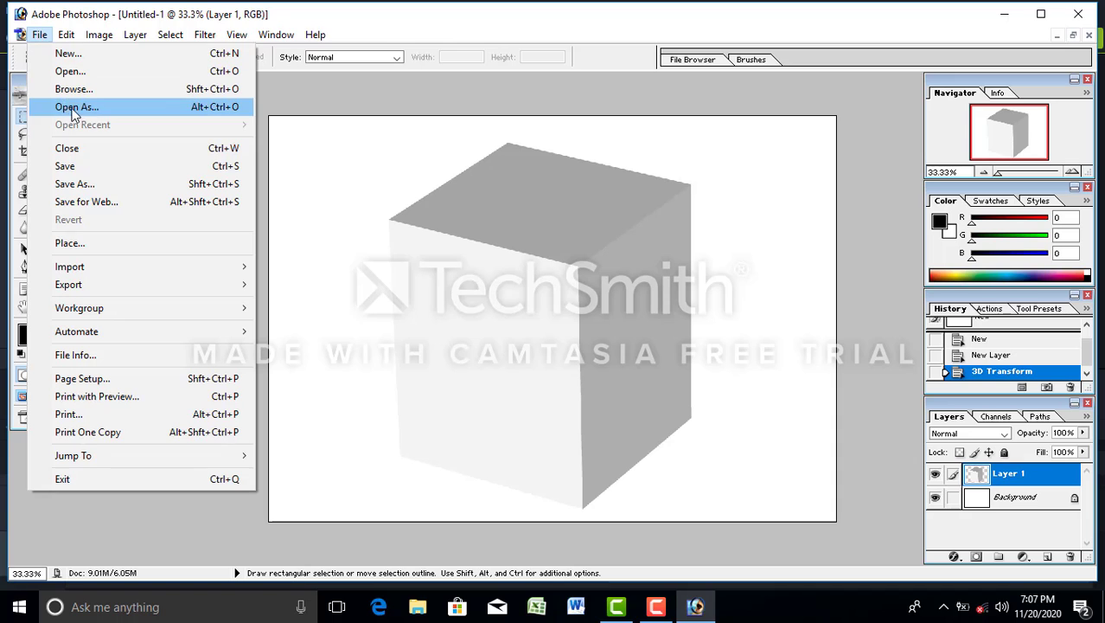
click(76, 76)
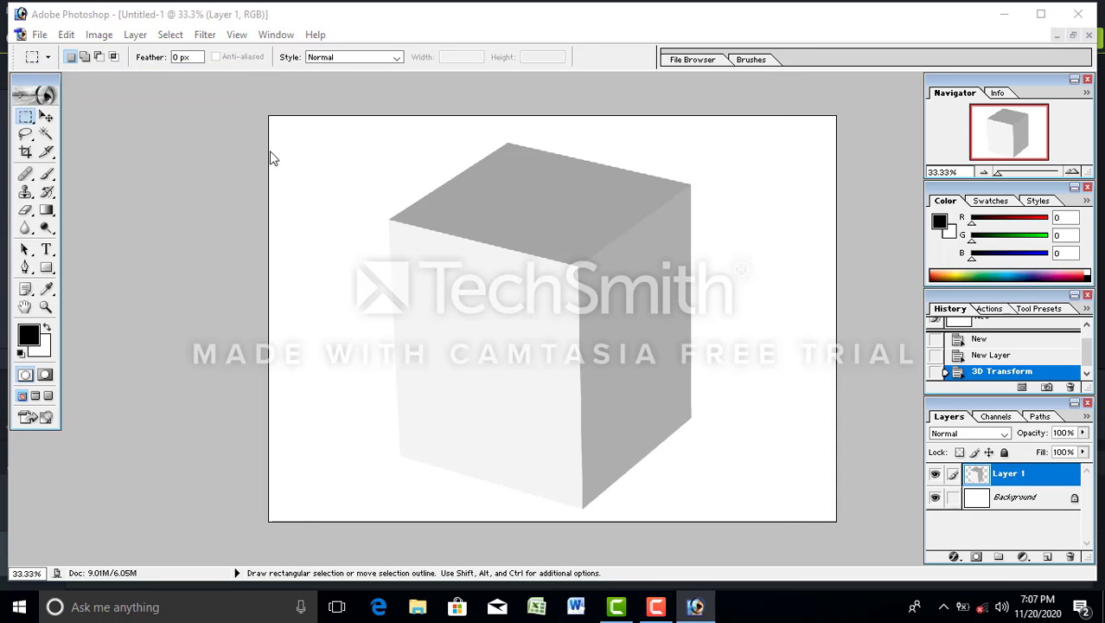
click(364, 173)
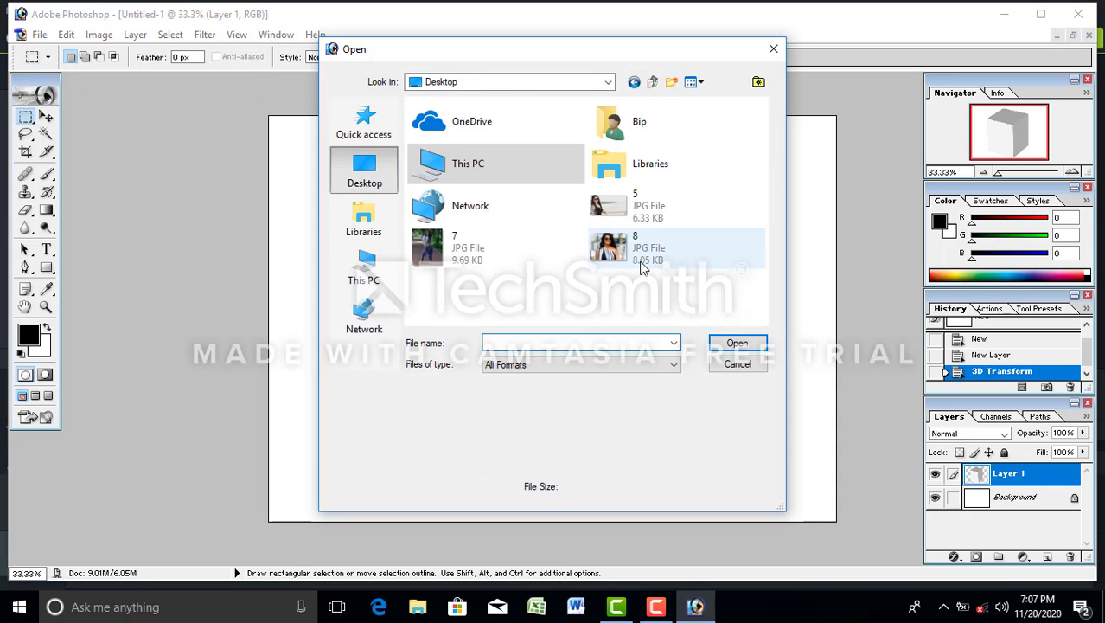
click(615, 210)
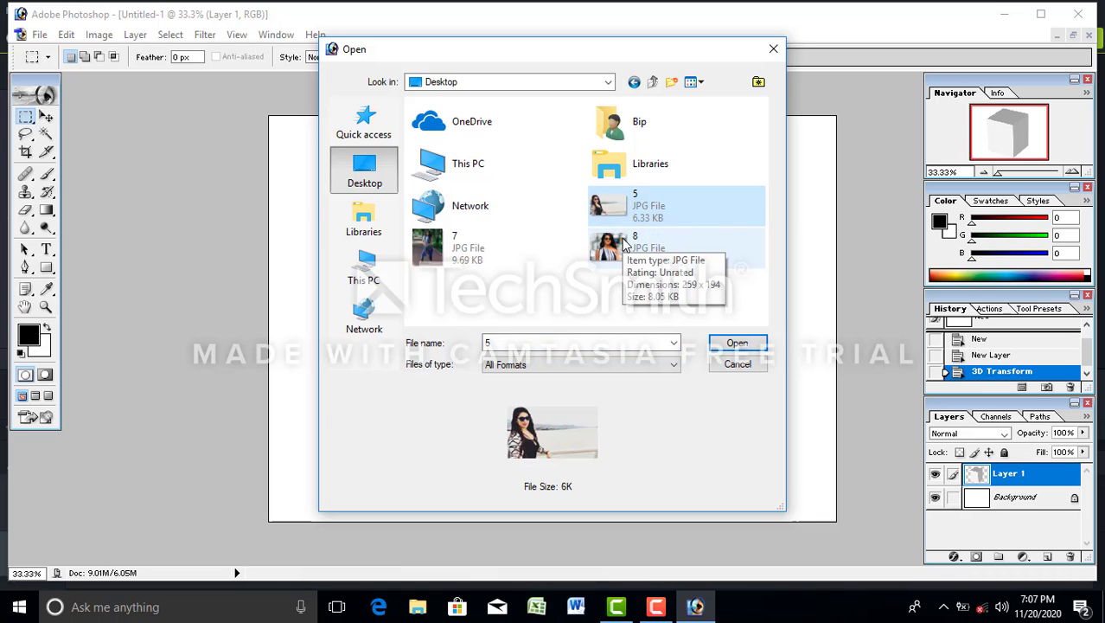
ctrl+click(625, 246)
ctrl+click(490, 245)
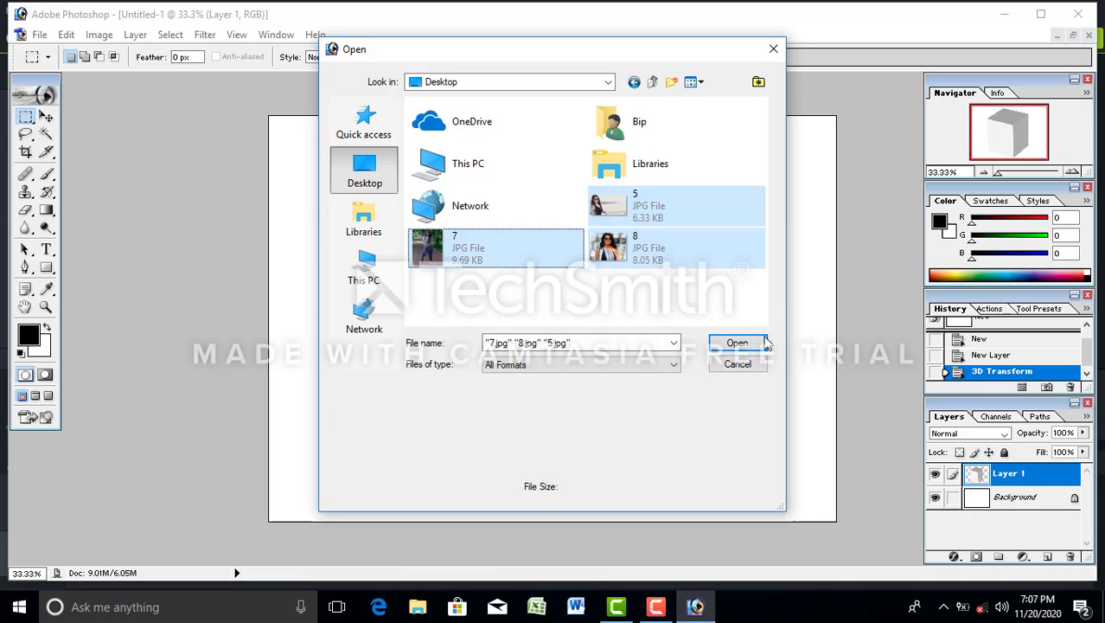
click(737, 343)
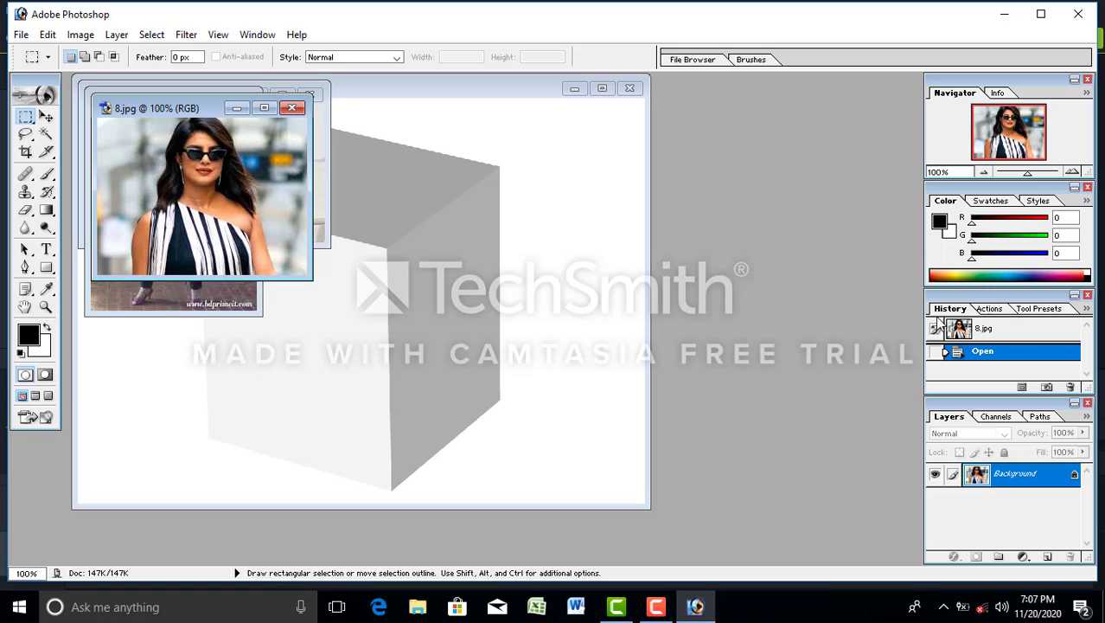
Step: Minimize the 8.jpg and 7.jpg windows and move the 5.jpg window to the right of the cube
click(237, 110)
click(212, 102)
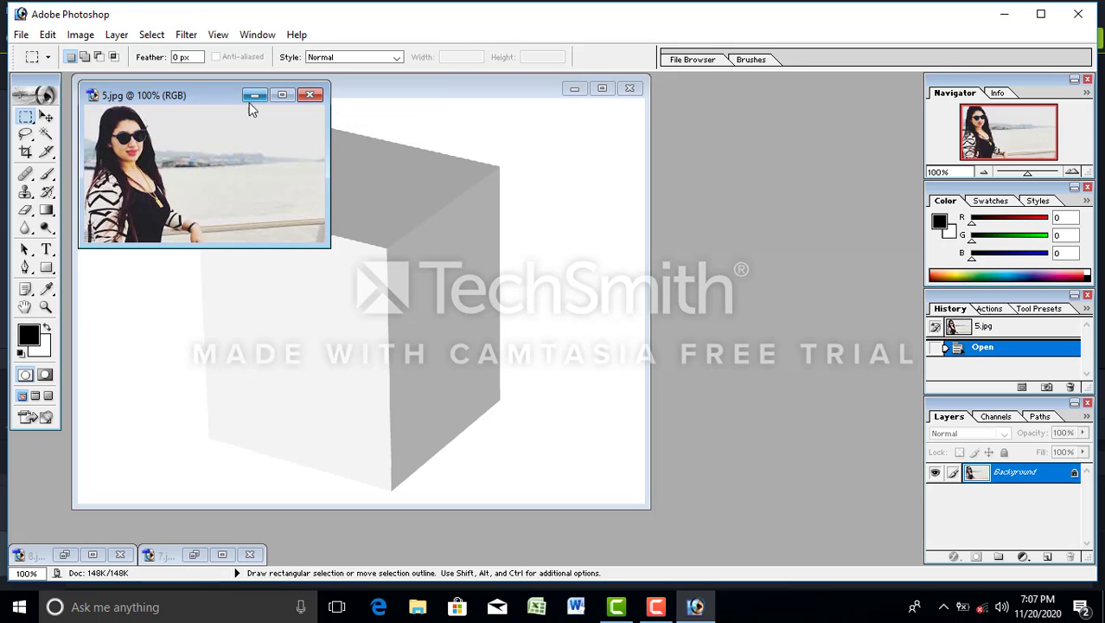
click(251, 102)
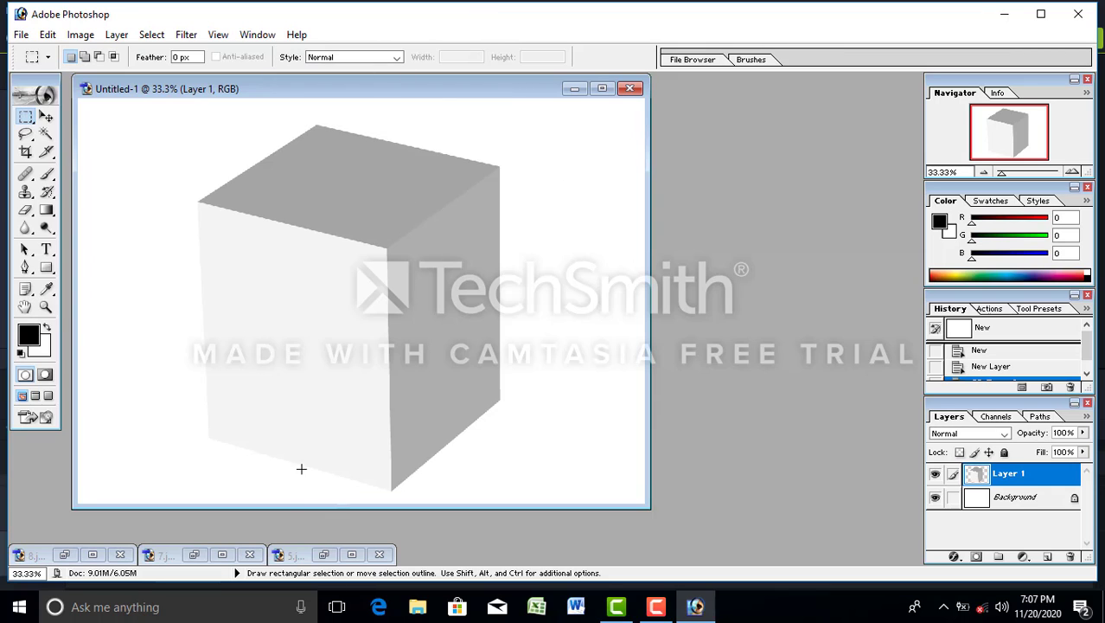
click(324, 554)
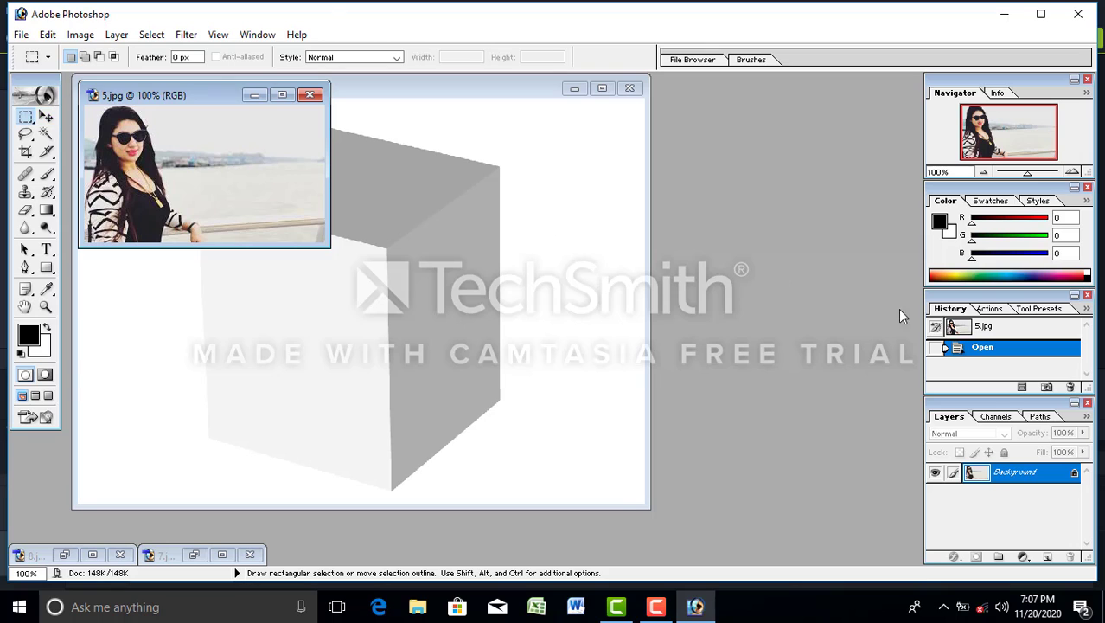
drag(188, 96, 652, 135)
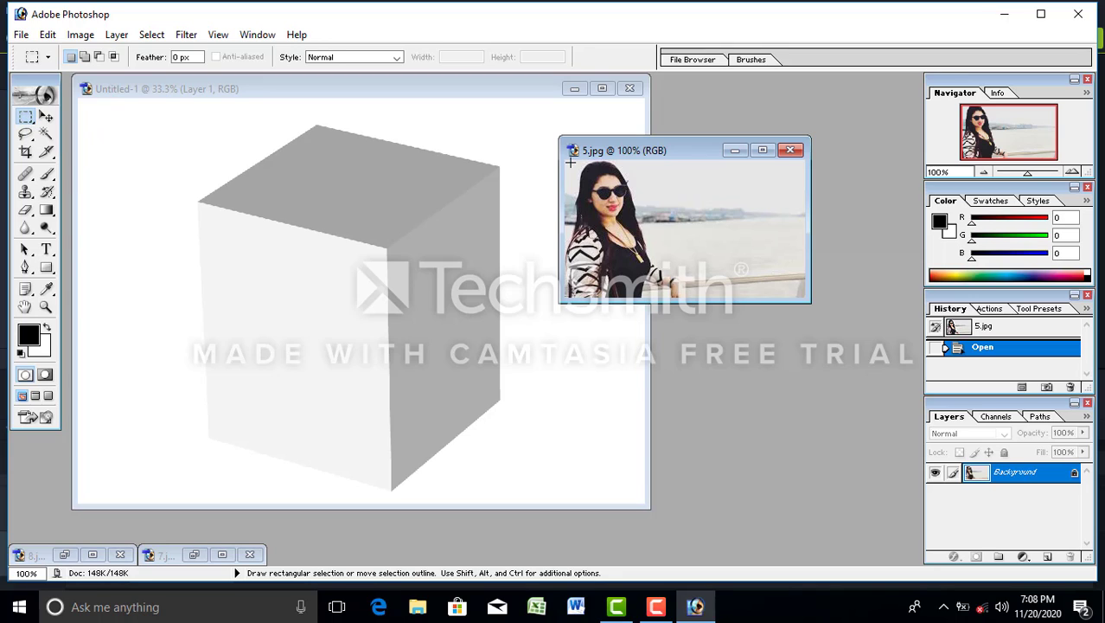
Step: Select the part of 5.jpg showing the woman with a rectangular marquee and move it into the cube document near the front edge
drag(563, 158, 566, 158)
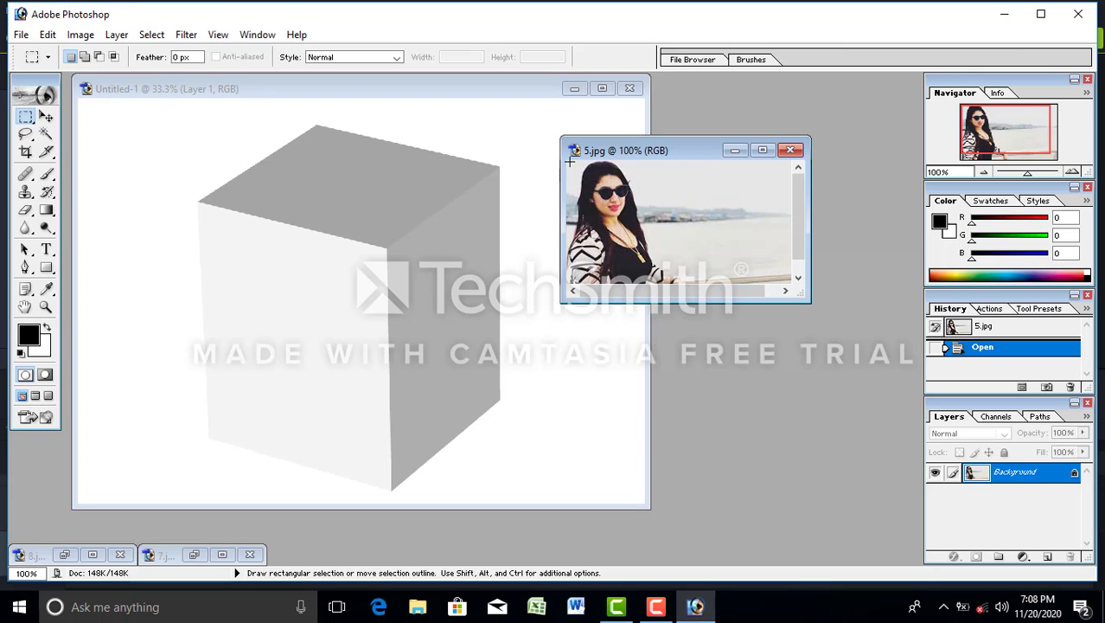
drag(712, 282, 712, 282)
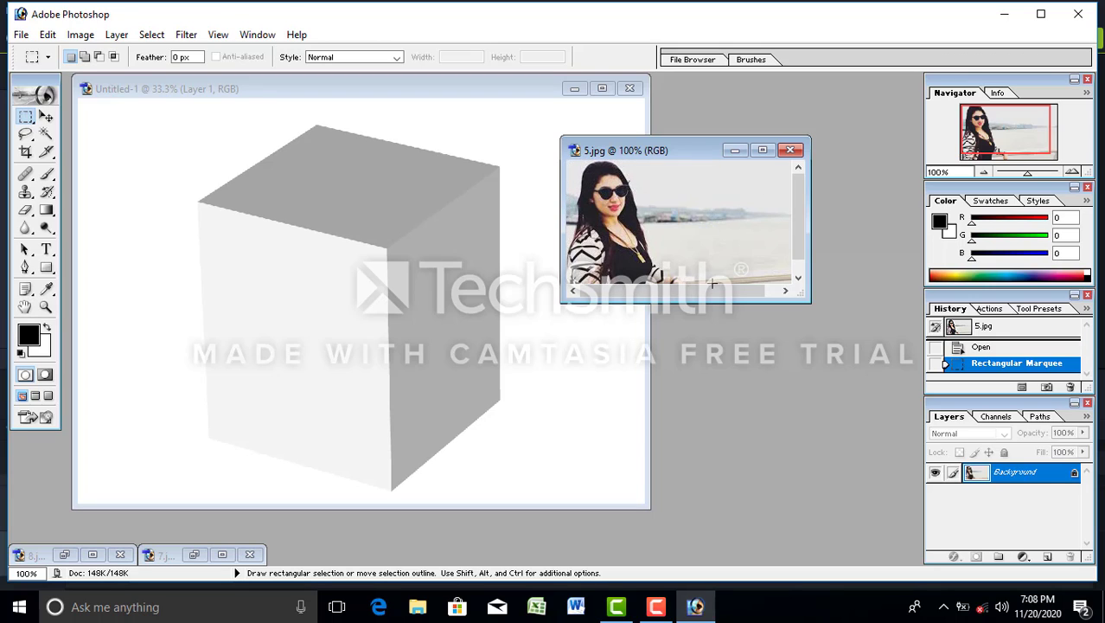
click(48, 118)
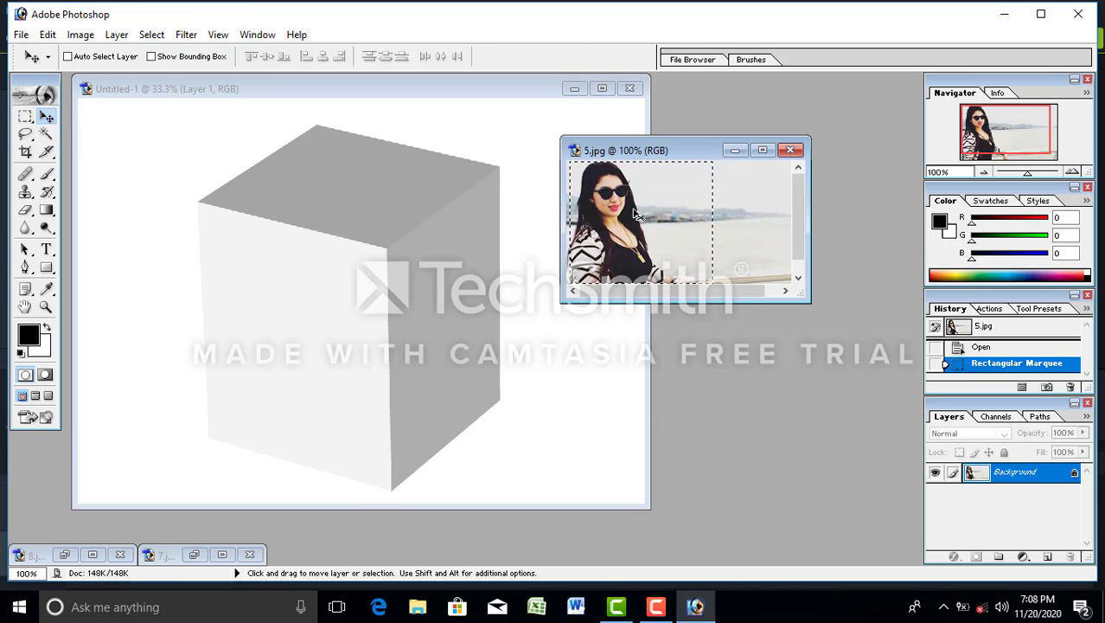
drag(651, 230, 492, 248)
drag(410, 287, 378, 292)
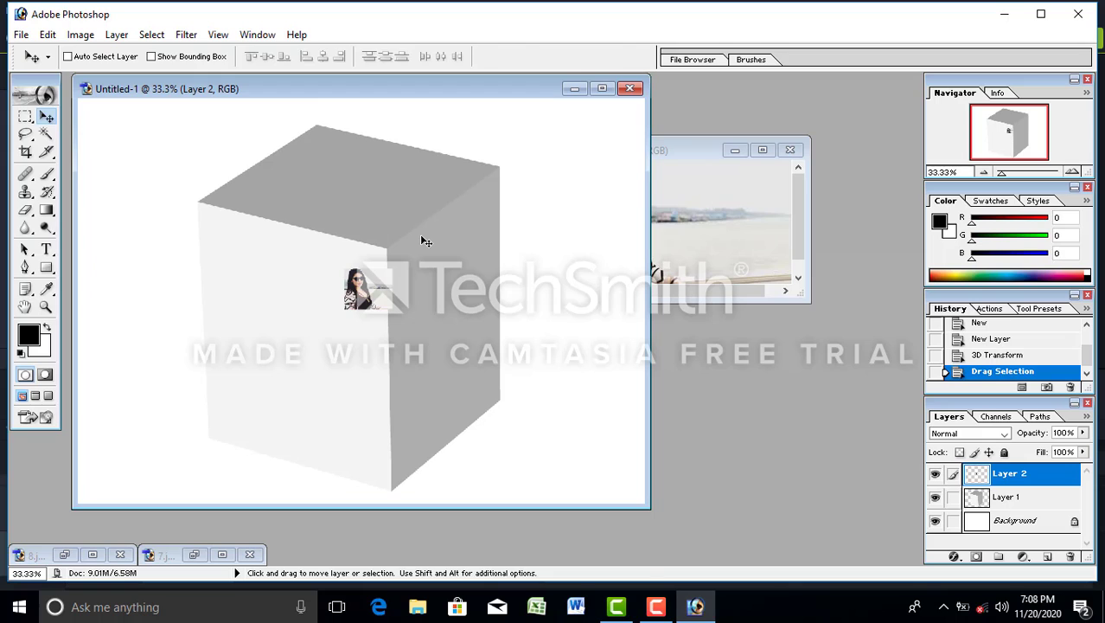
Step: Enlarge the placed photo with Free Transform until it roughly covers the cube's right face, and apply the transform
key(ctrl+t)
drag(392, 269, 441, 228)
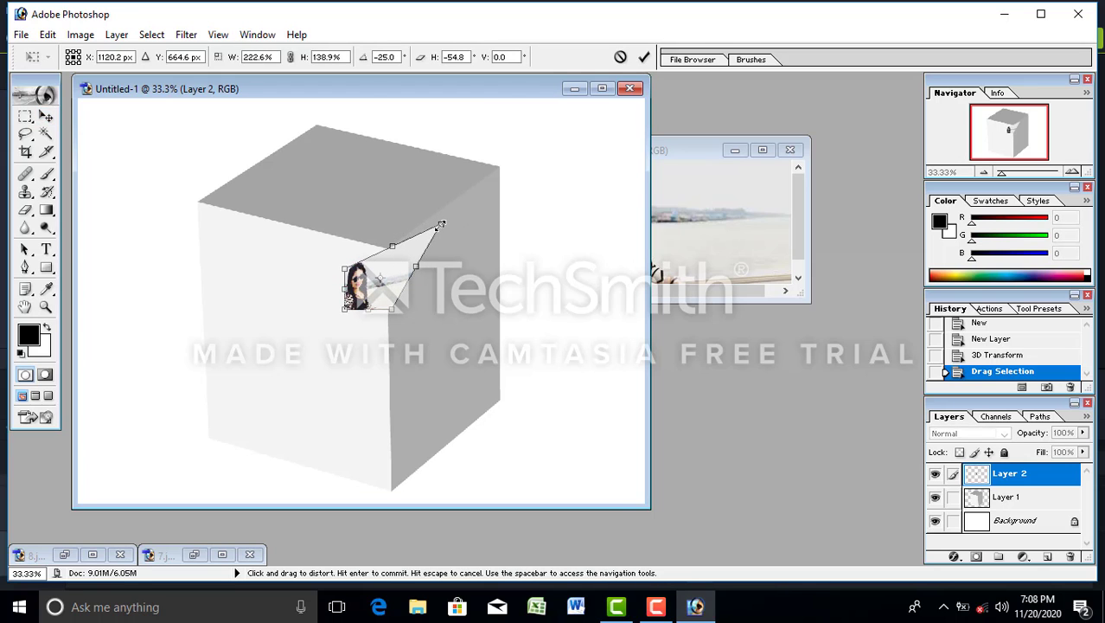
key(ctrl+z)
drag(394, 269, 575, 177)
drag(468, 202, 452, 261)
key(Return)
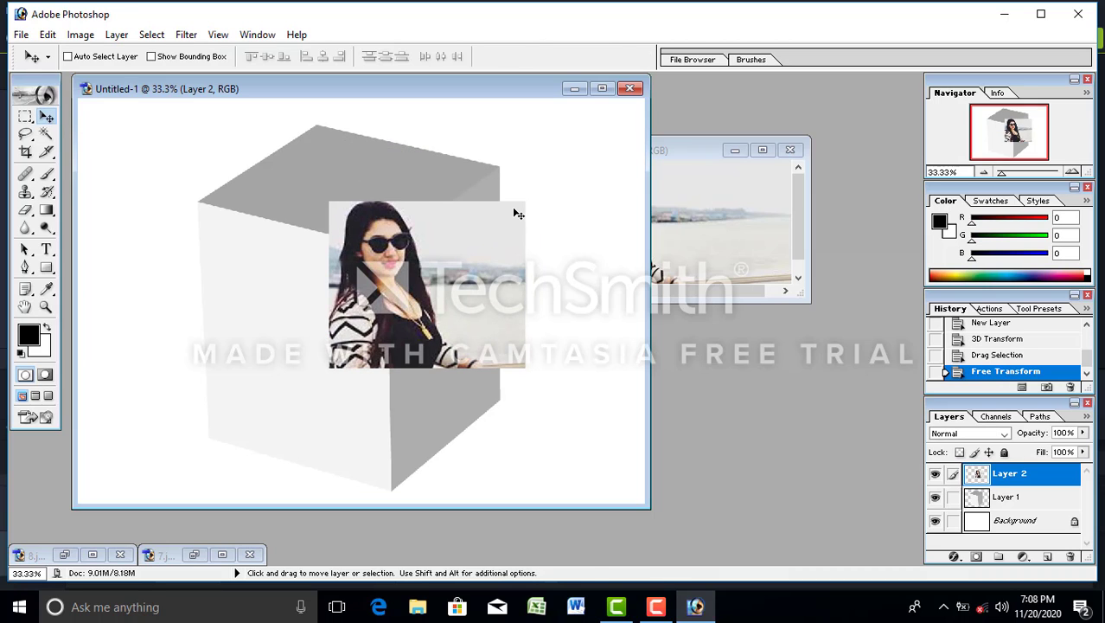
Step: Distort the photo on Layer 2 so its four corners match the corners of the cube's right face, and apply it
key(ctrl+t)
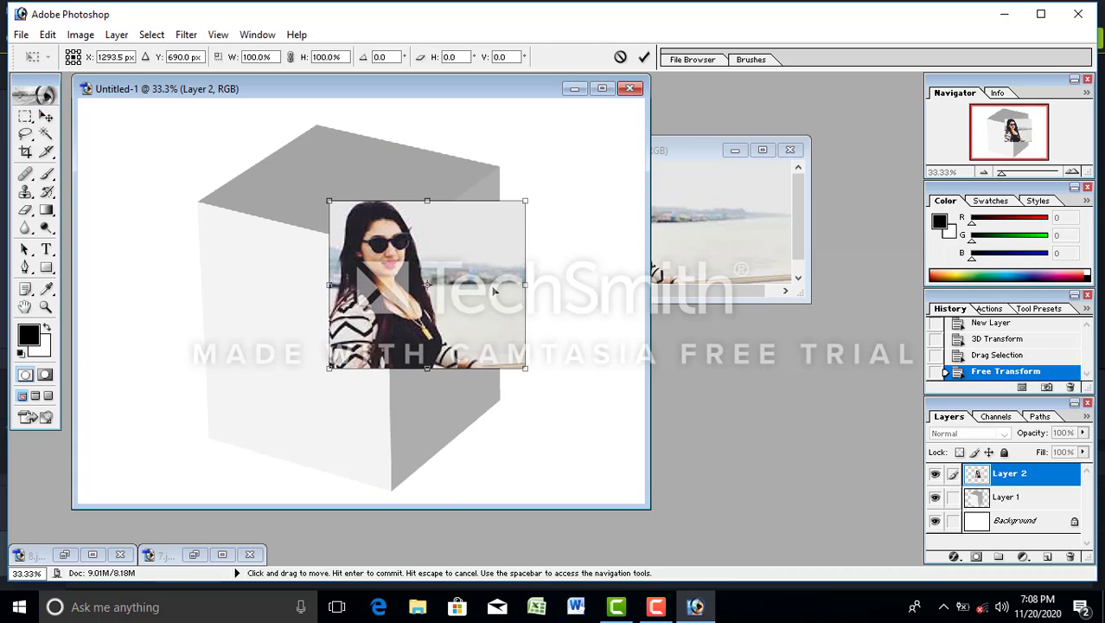
right_click(478, 247)
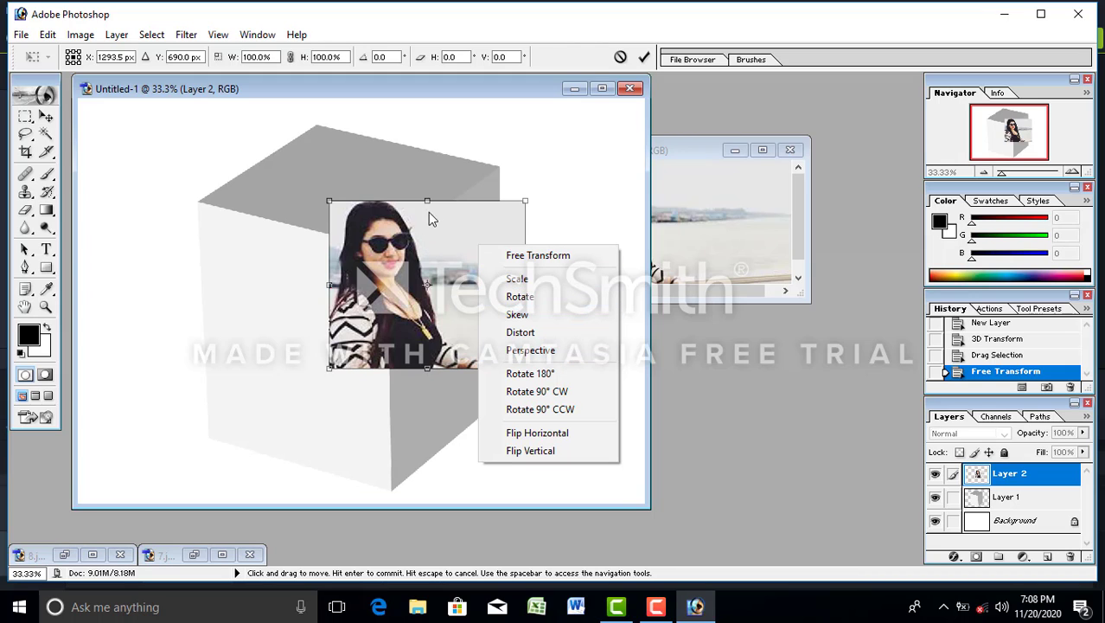
click(535, 336)
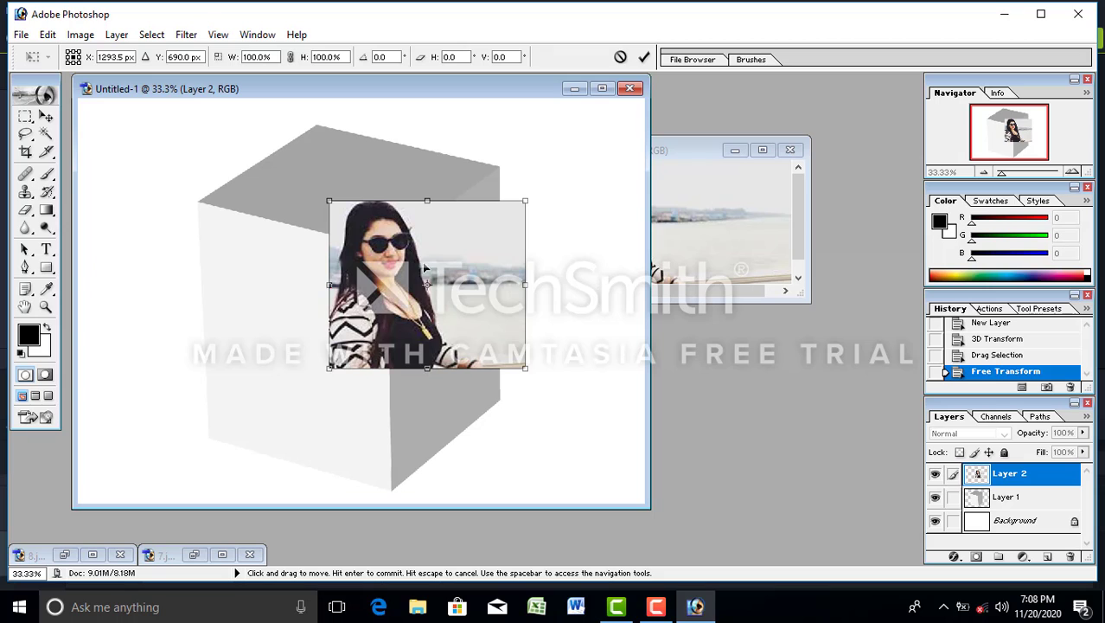
drag(422, 263, 480, 310)
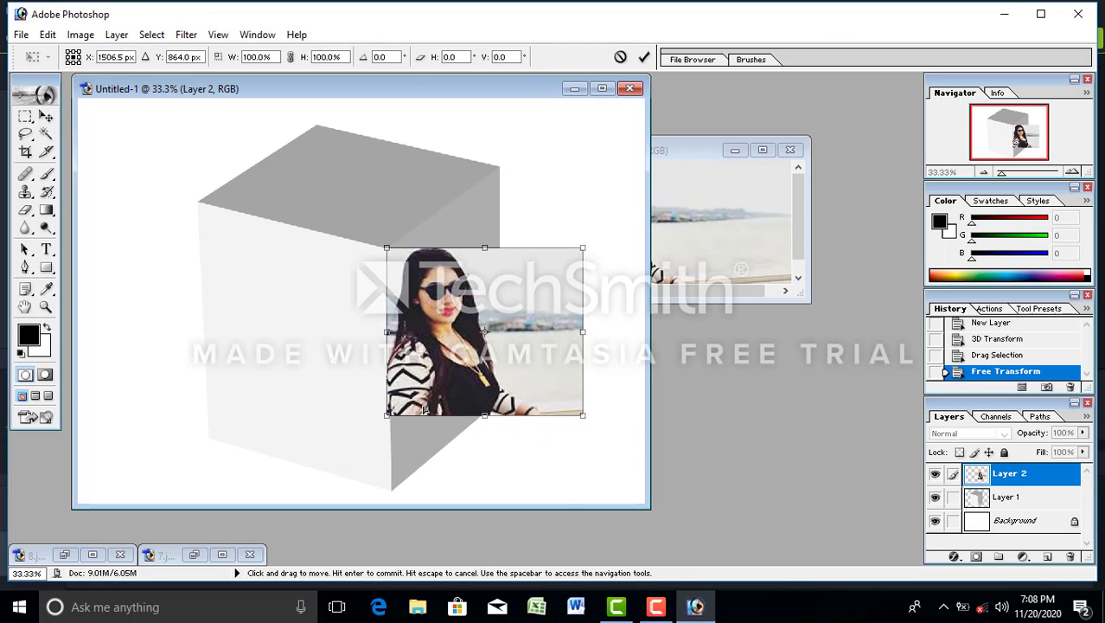
drag(387, 414, 392, 489)
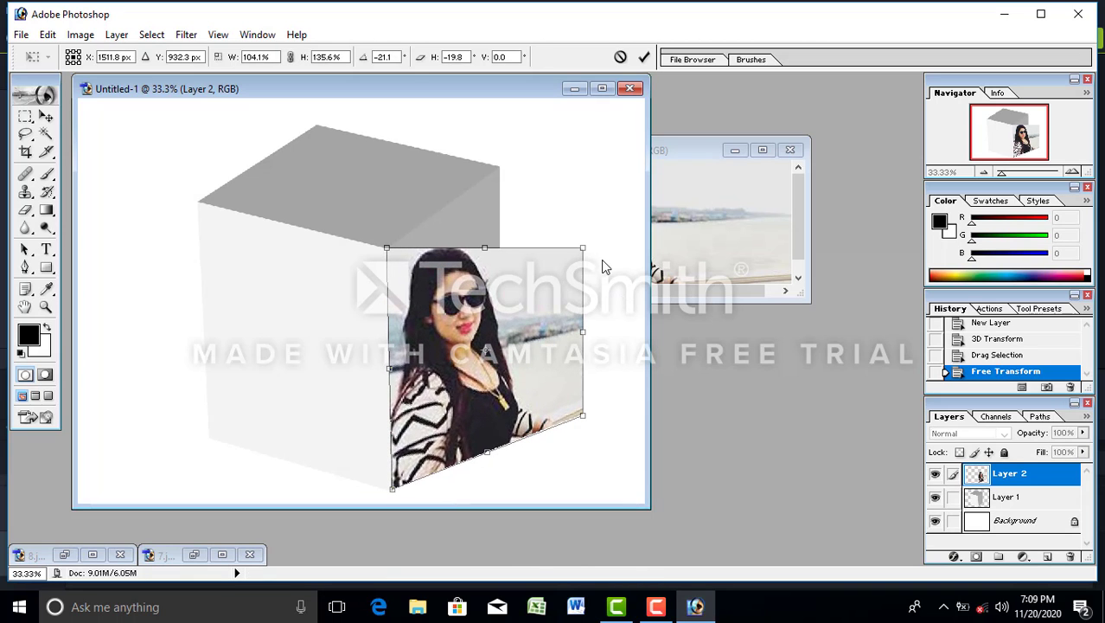
drag(582, 249, 499, 167)
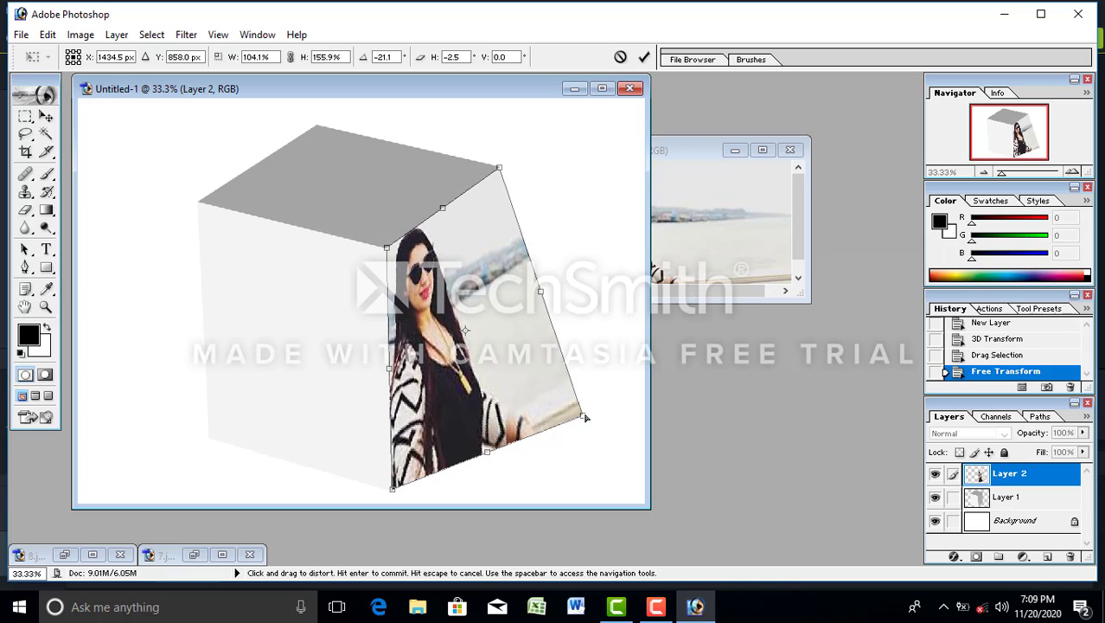
drag(585, 418, 500, 399)
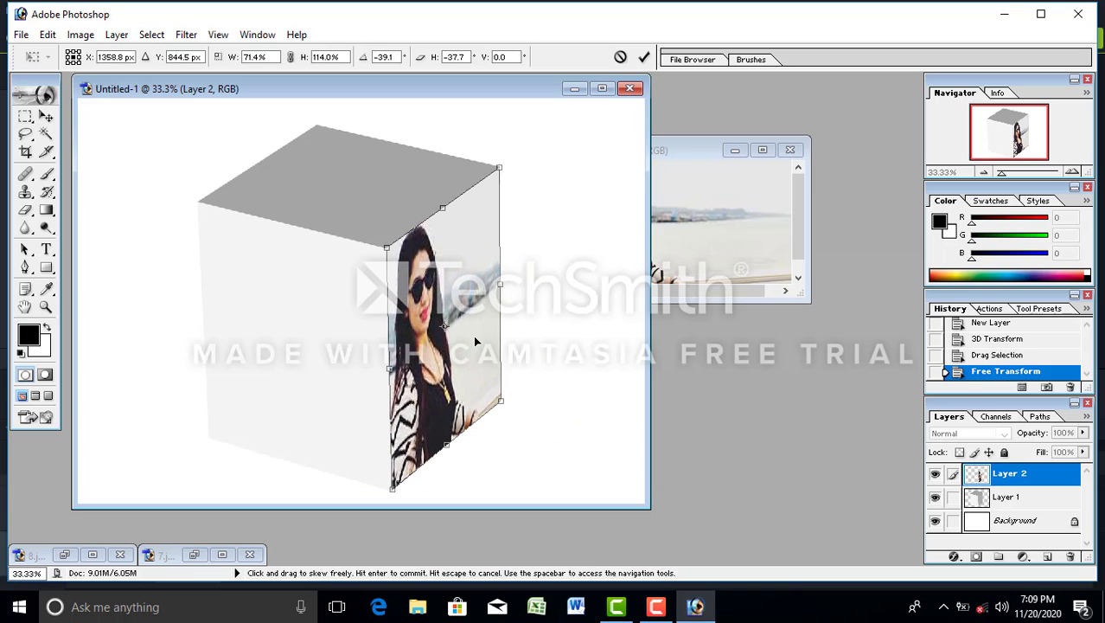
key(Return)
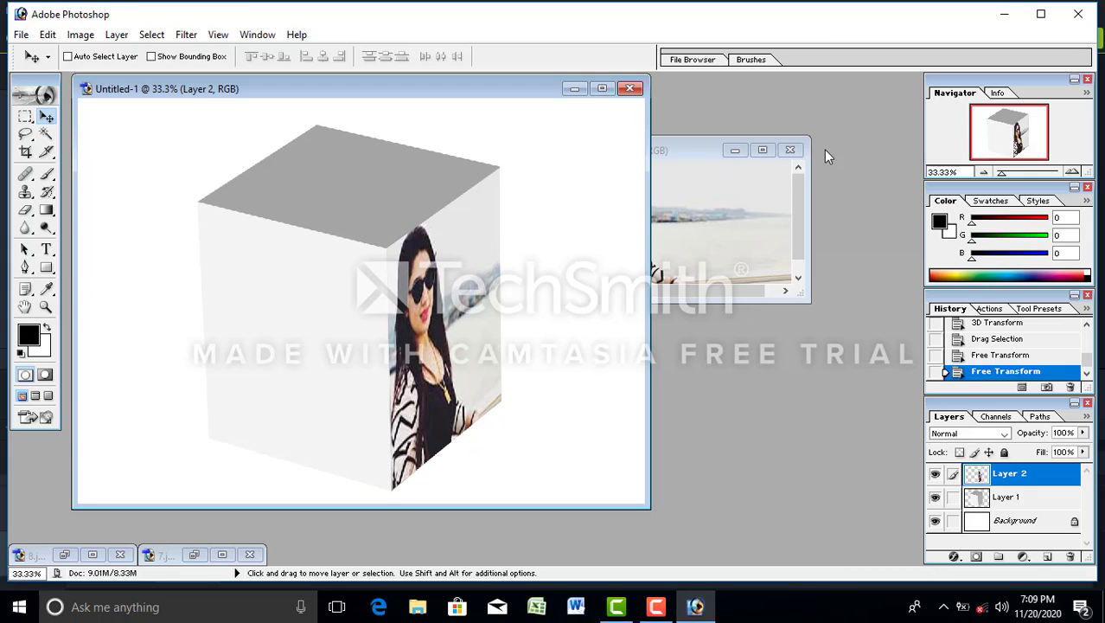
Step: Close the 5.jpg photo, and bring up 7.jpg in a maximized window ready for a rectangular marquee selection
click(789, 150)
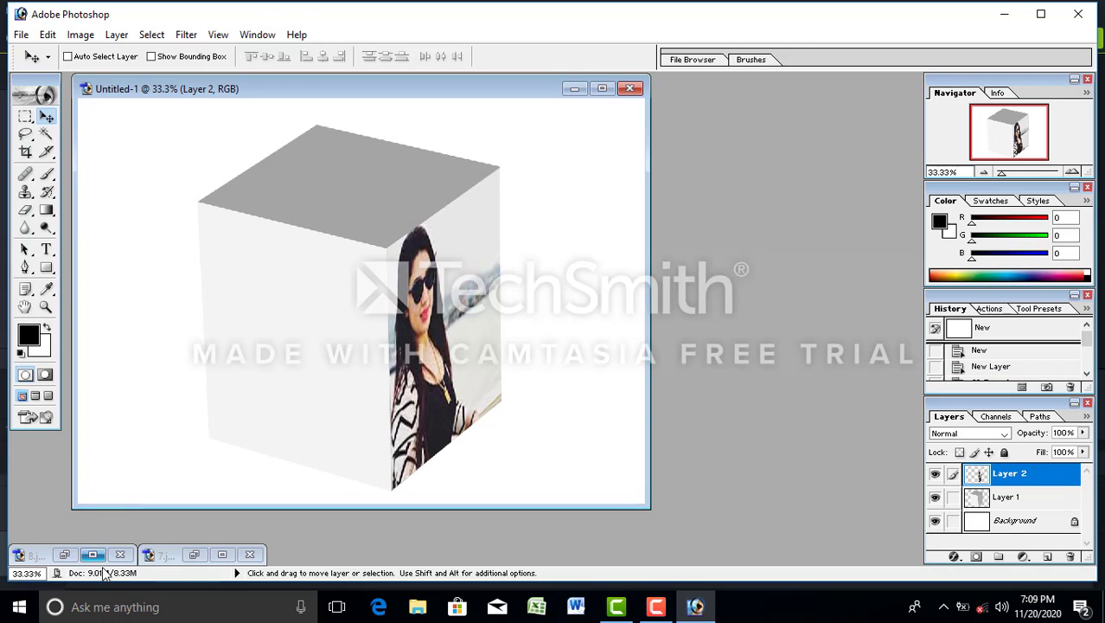
click(193, 555)
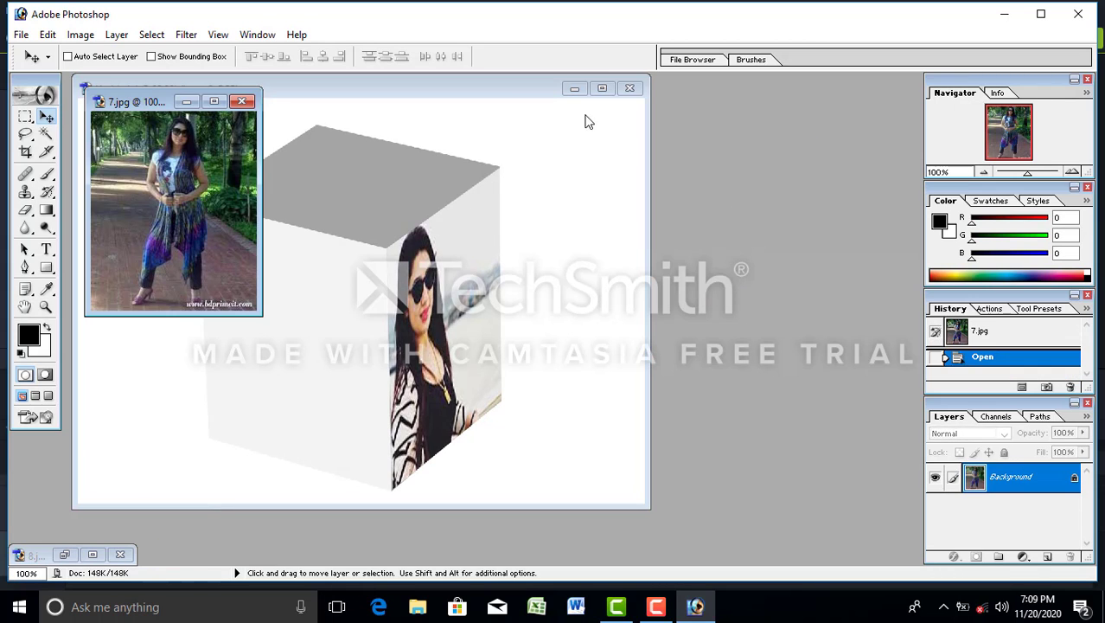
click(26, 117)
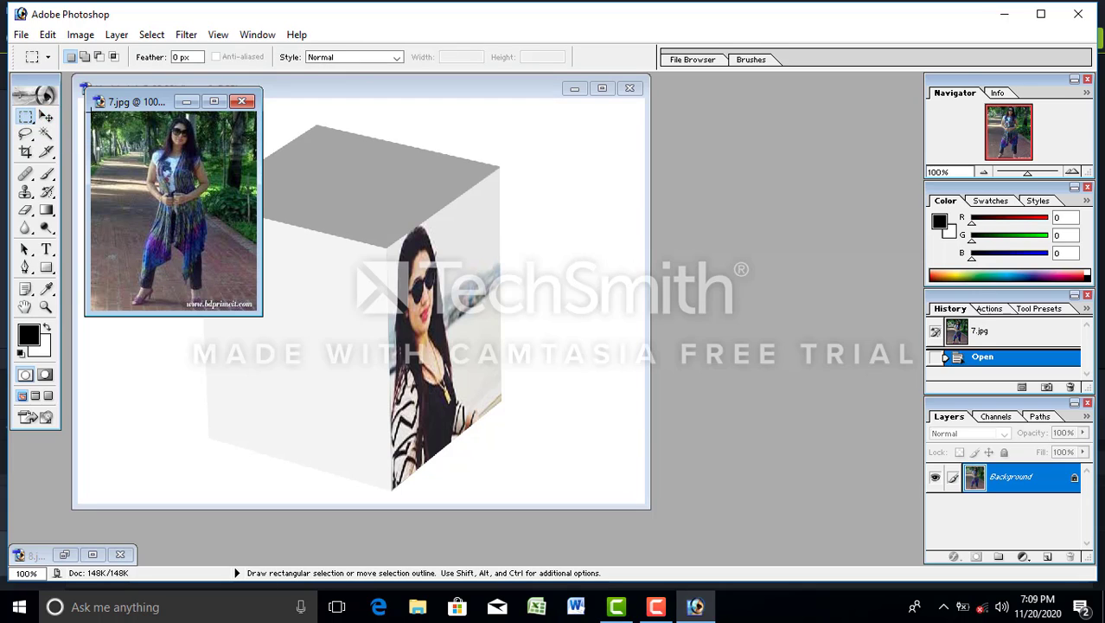
drag(89, 151, 58, 156)
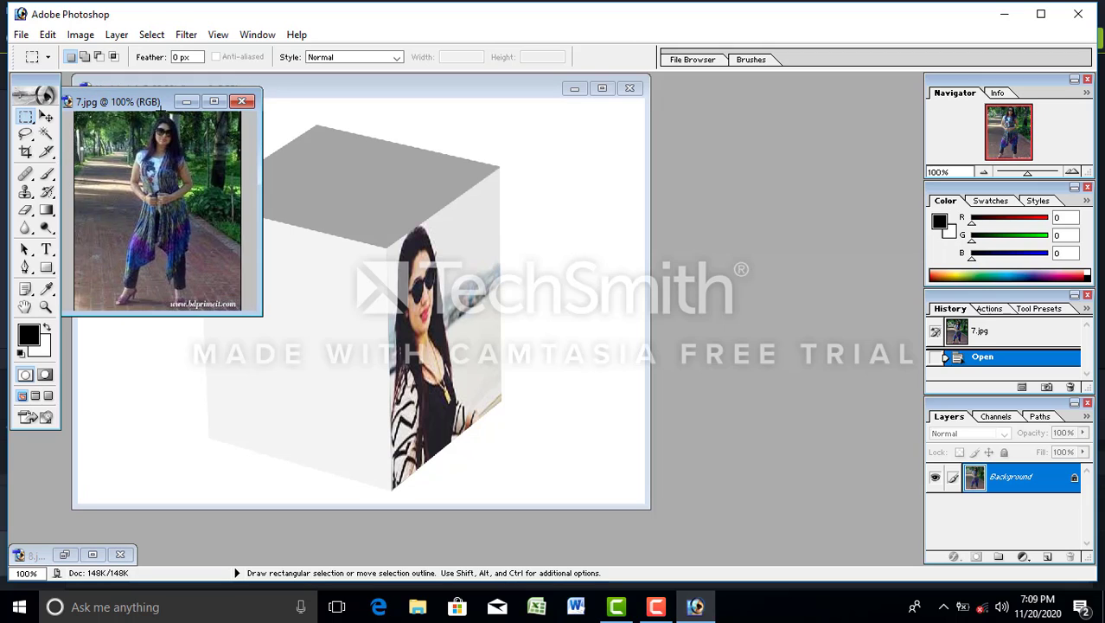
click(213, 101)
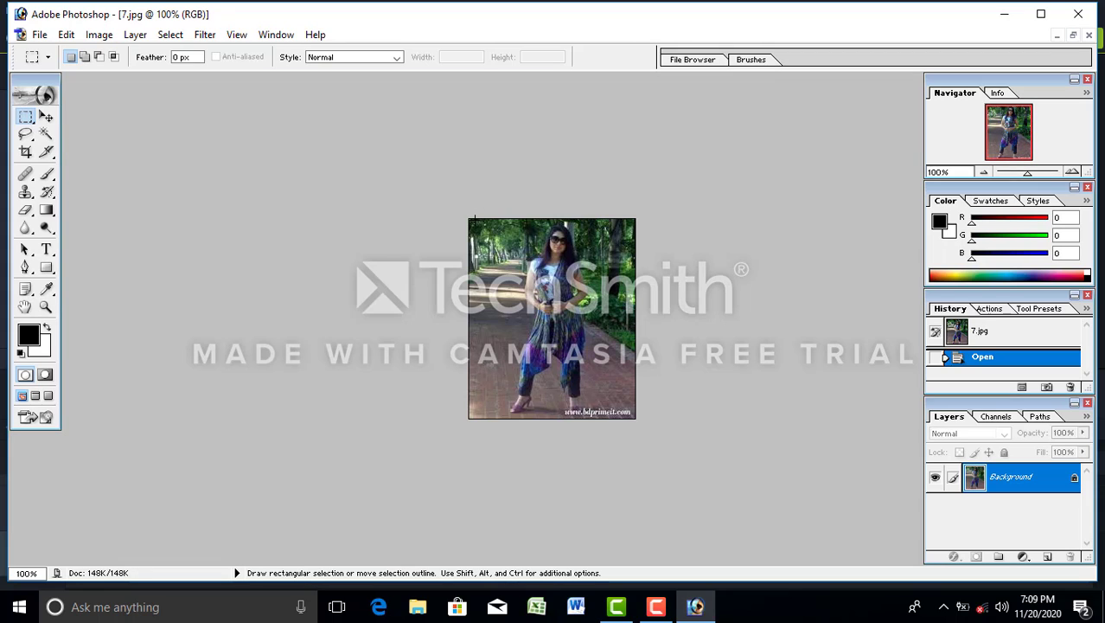
Step: Select the entire 7.jpg photo with a rectangular marquee and move a copy onto the cube's front face in Untitled-1
drag(619, 444, 642, 434)
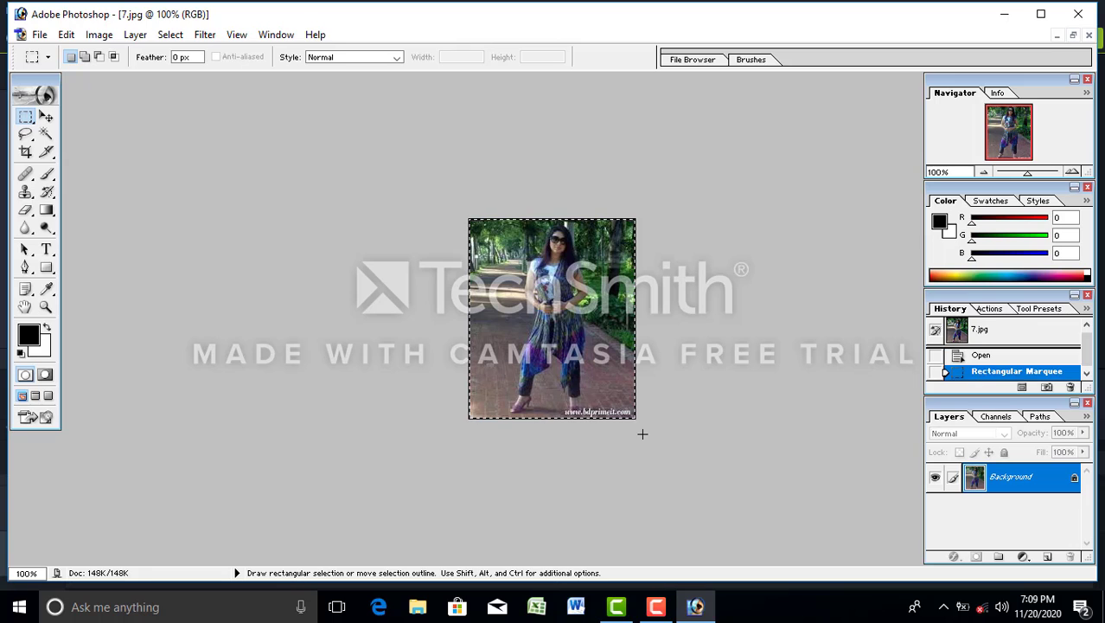
click(46, 117)
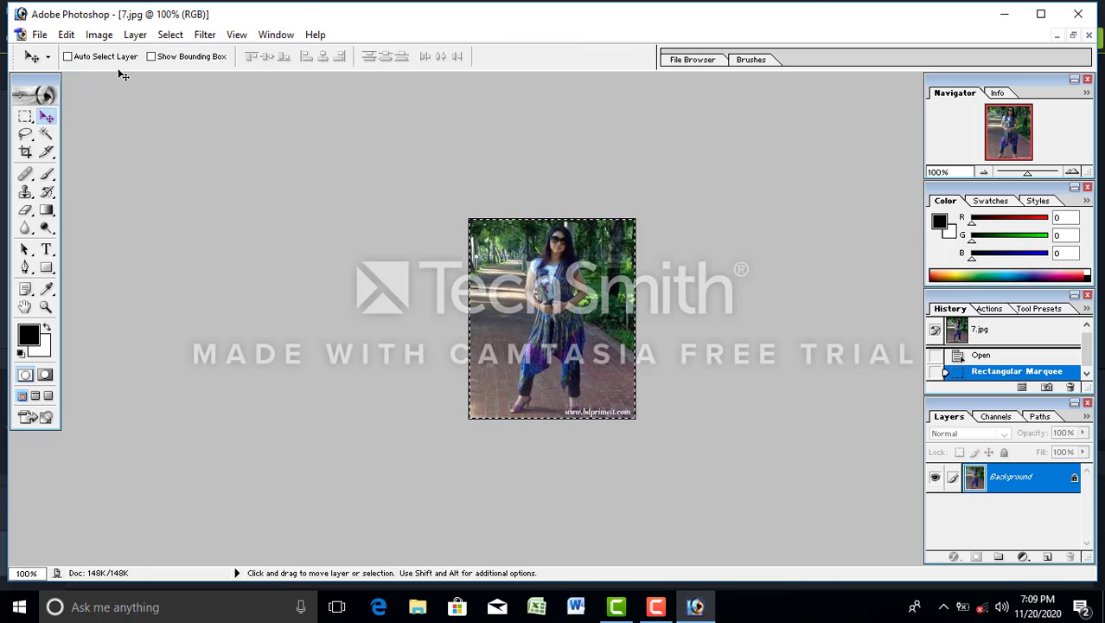
click(1073, 34)
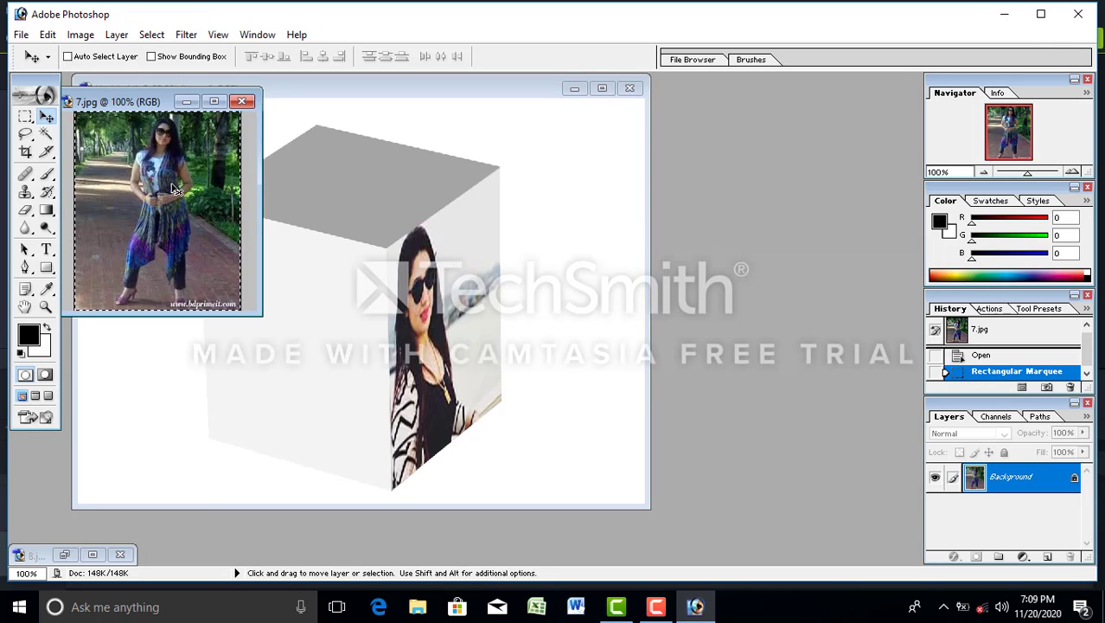
drag(177, 188, 337, 272)
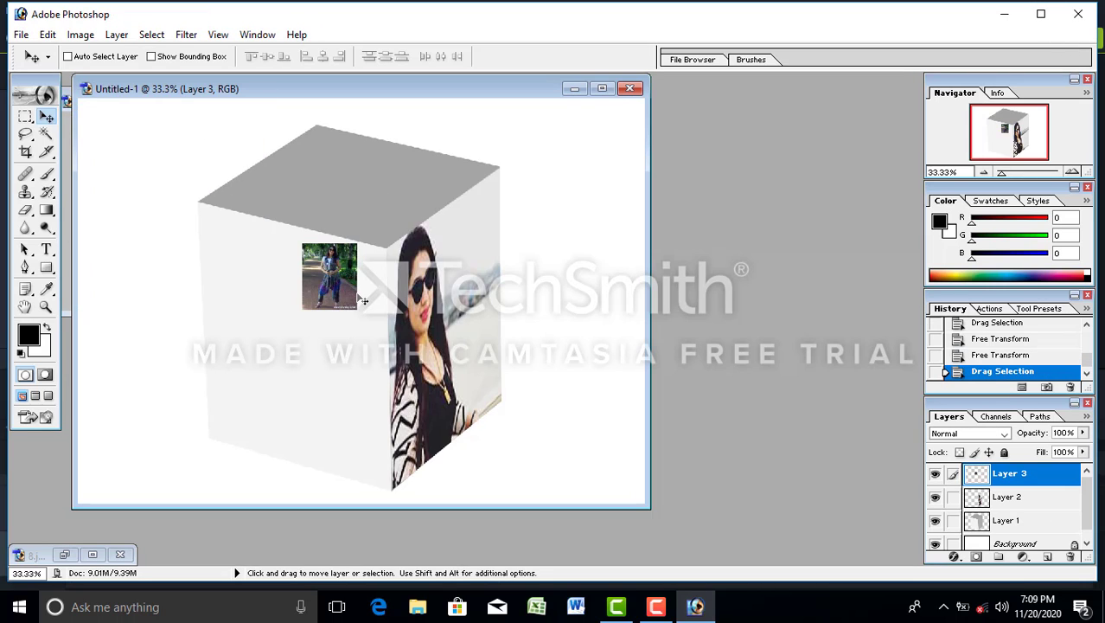
Step: Repeat the previous transform on the Layer 3 photo, undo the extra repetition, and move the photo onto the cube's front face
key(ctrl+shift+t)
key(ctrl+shift+t)
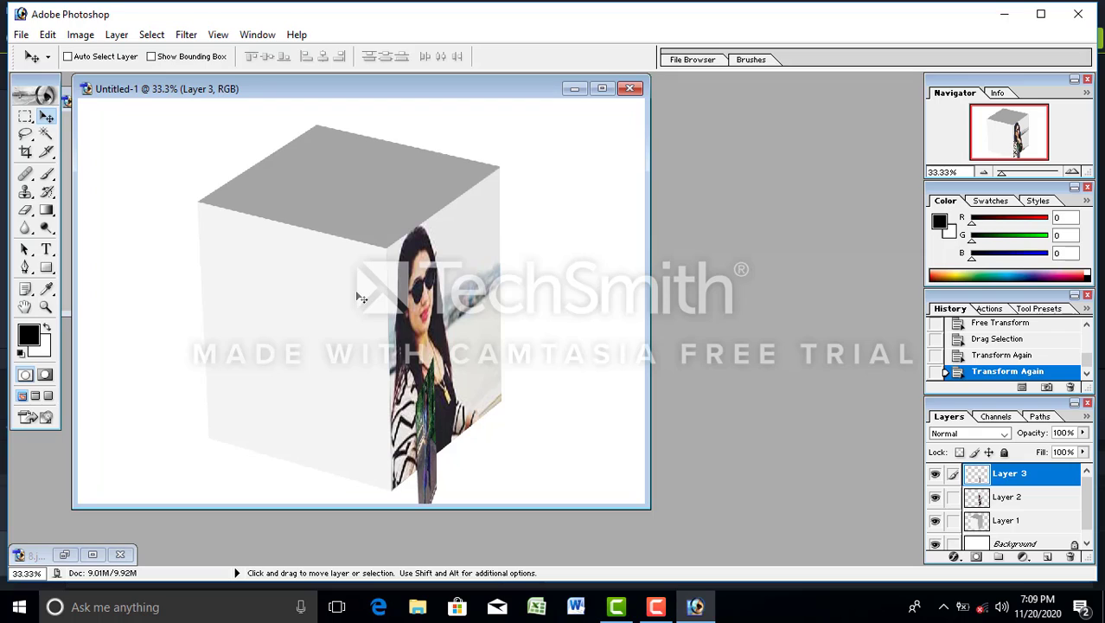
key(ctrl+z)
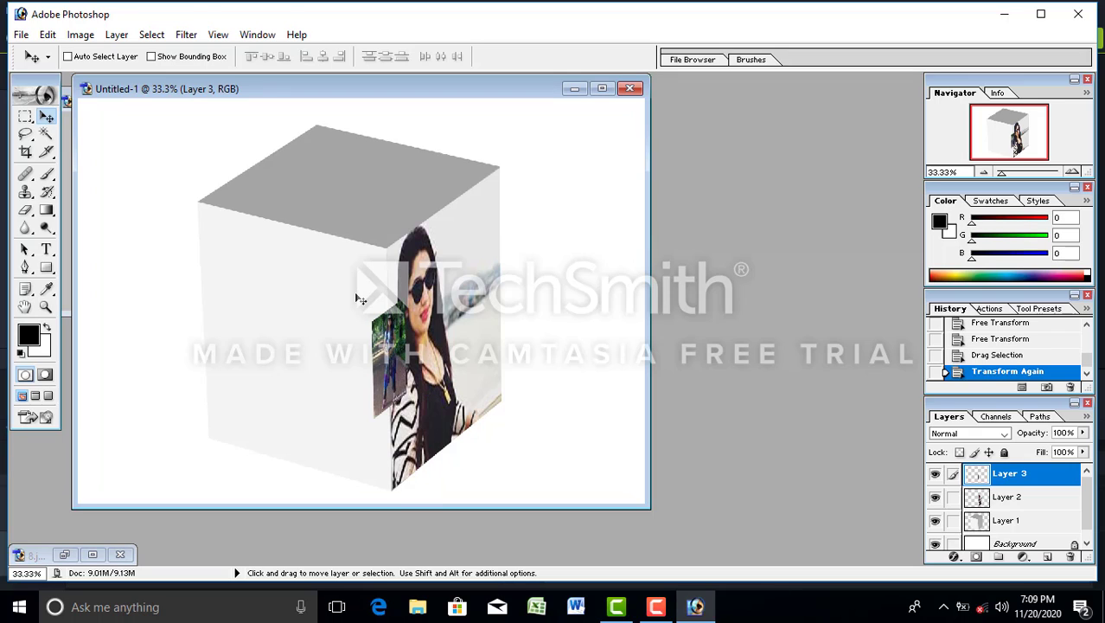
key(ctrl+z)
key(ctrl+z)
drag(377, 357, 271, 306)
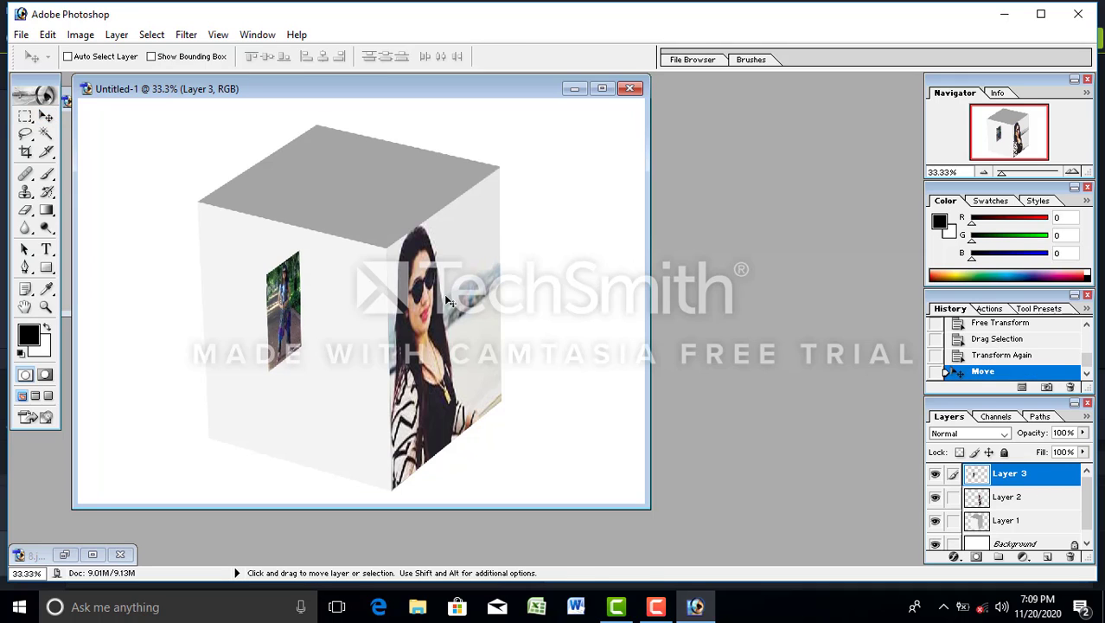
Step: Enlarge the Layer 3 photo with Free Transform until it is roughly as wide as the cube's front face, and apply the transform
key(ctrl+t)
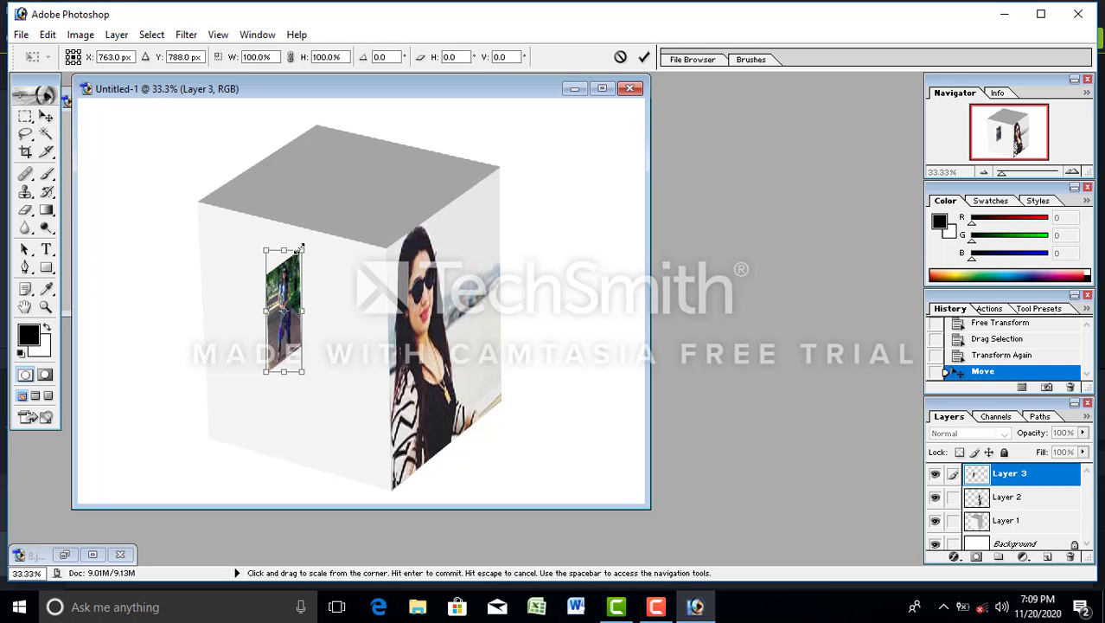
drag(299, 249, 303, 193)
drag(303, 282, 401, 283)
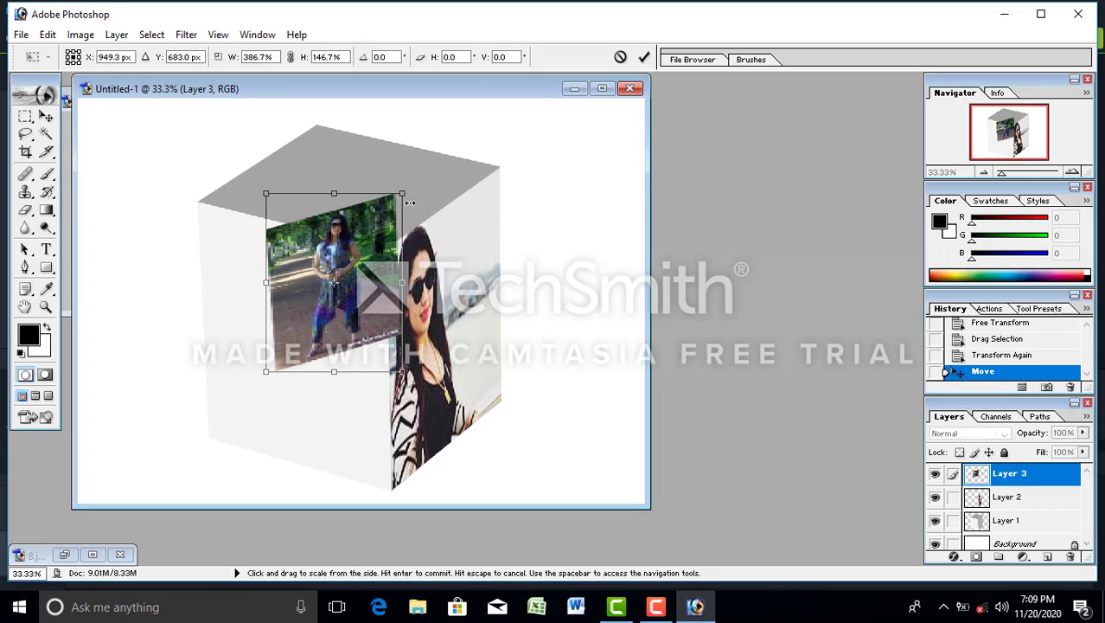
drag(403, 195, 447, 182)
key(Return)
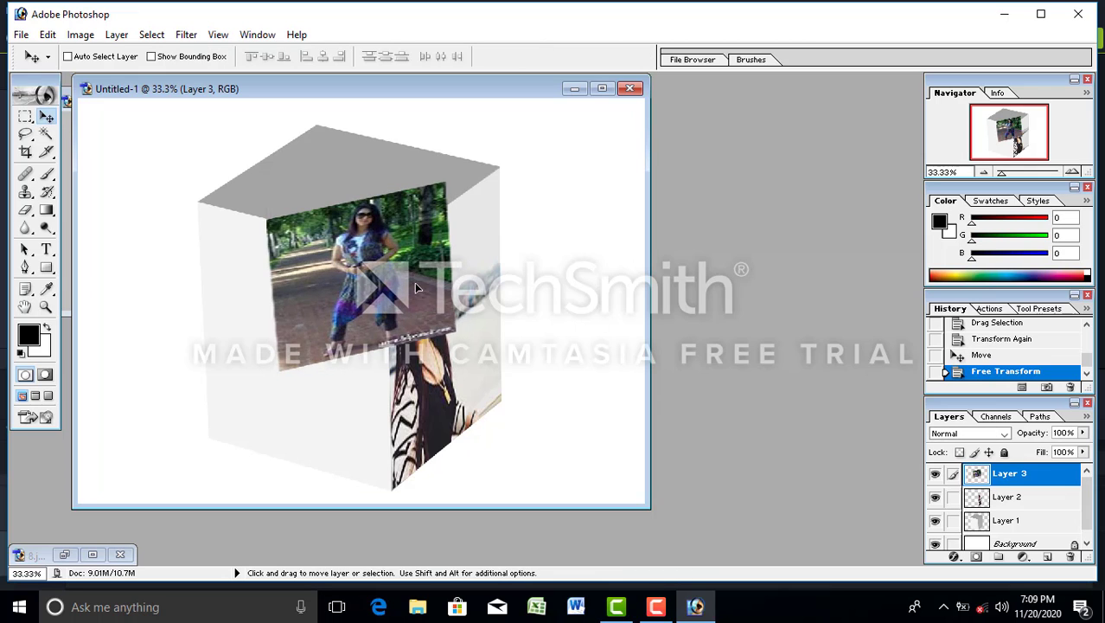
Step: Move the Layer 3 photo over the cube's front face, distort its corners to match that face, and apply the distortion
drag(416, 288, 367, 284)
key(ctrl+t)
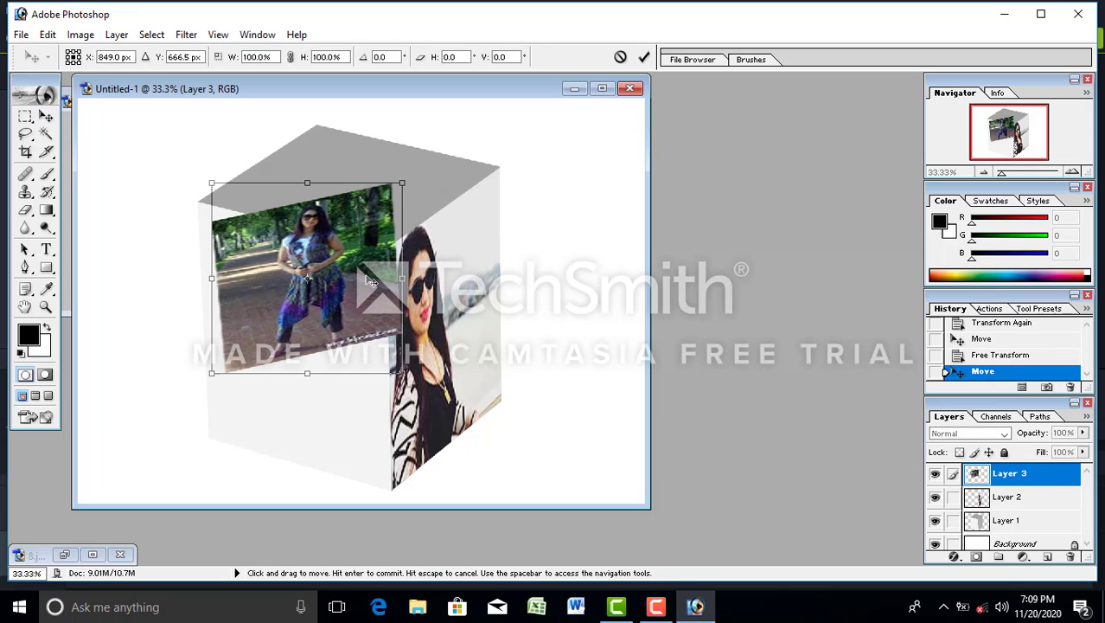
right_click(336, 274)
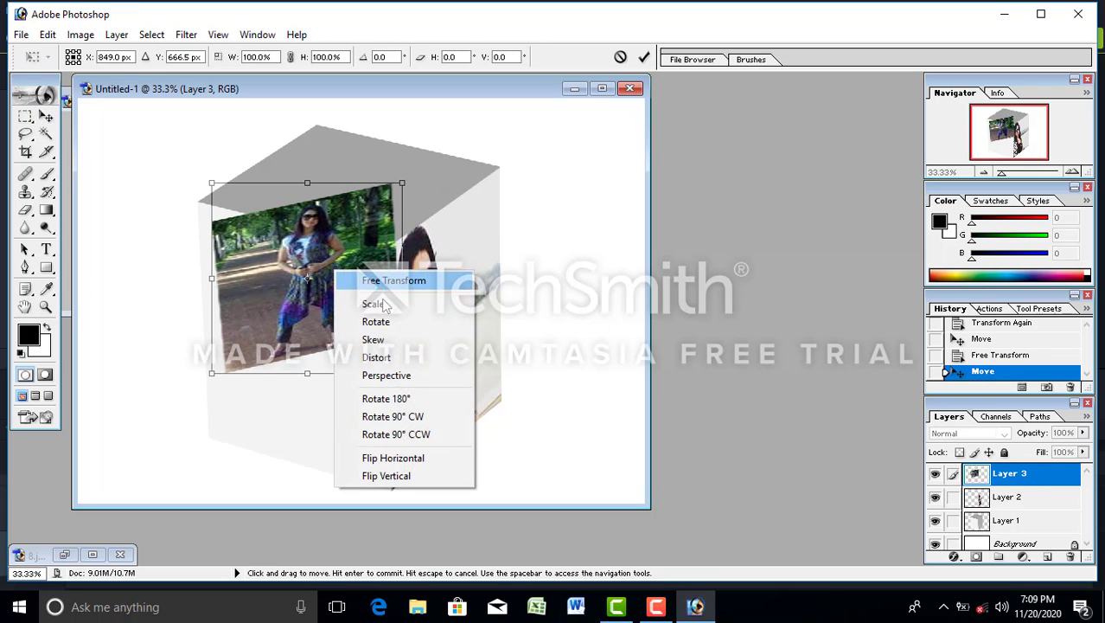
click(380, 357)
drag(338, 257, 334, 322)
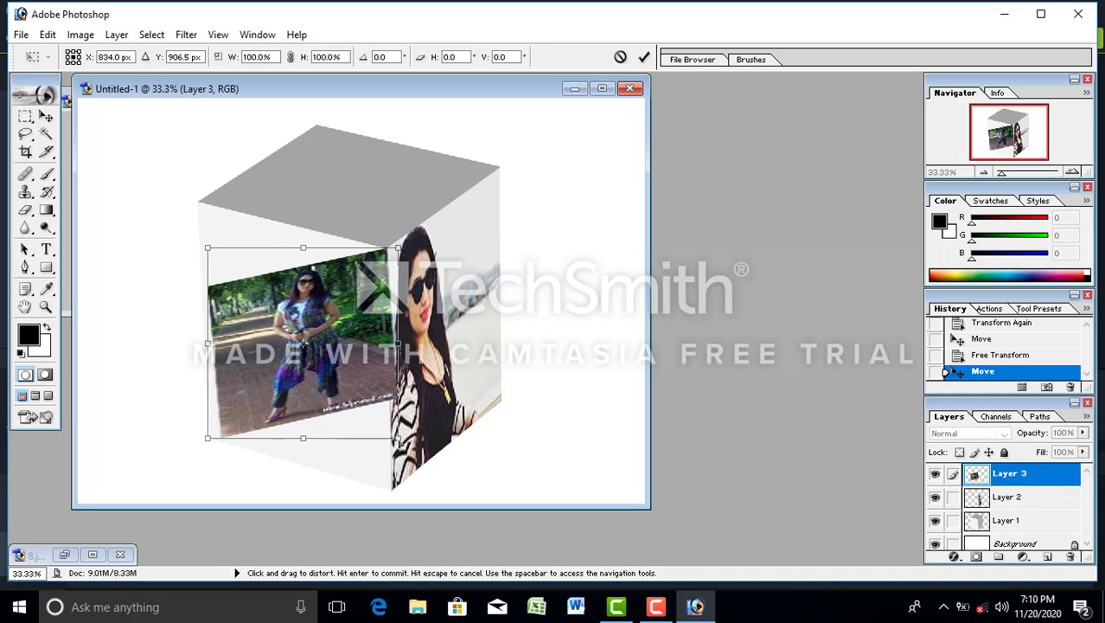
drag(398, 440, 395, 561)
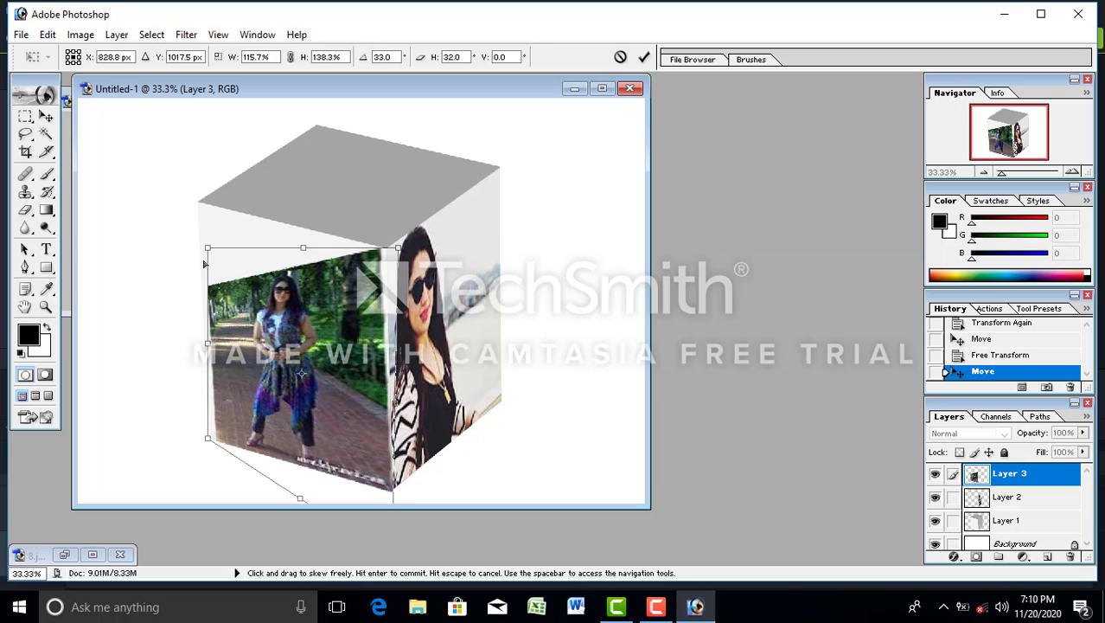
drag(208, 248, 196, 137)
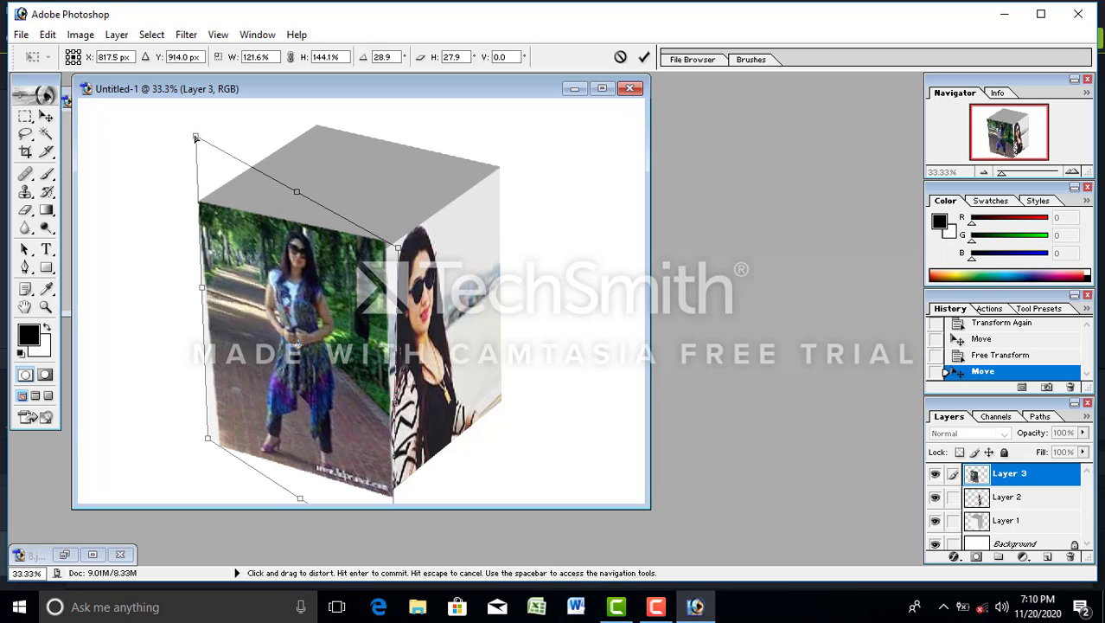
mouse_move(208, 439)
mouse_down()
mouse_move(222, 422)
mouse_move(200, 434)
mouse_up()
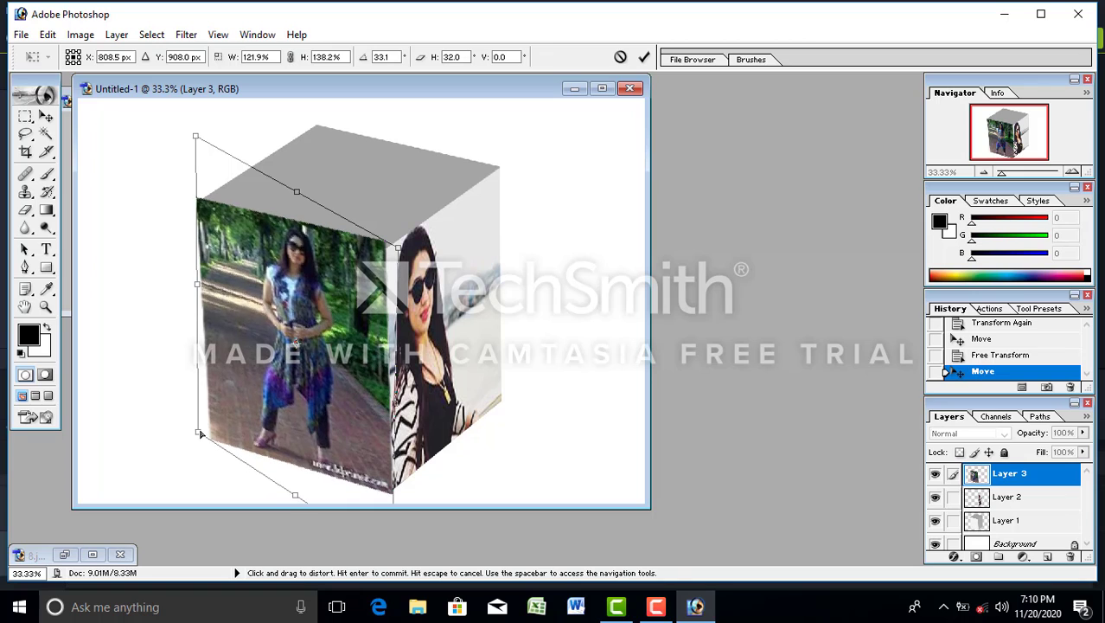
key(Return)
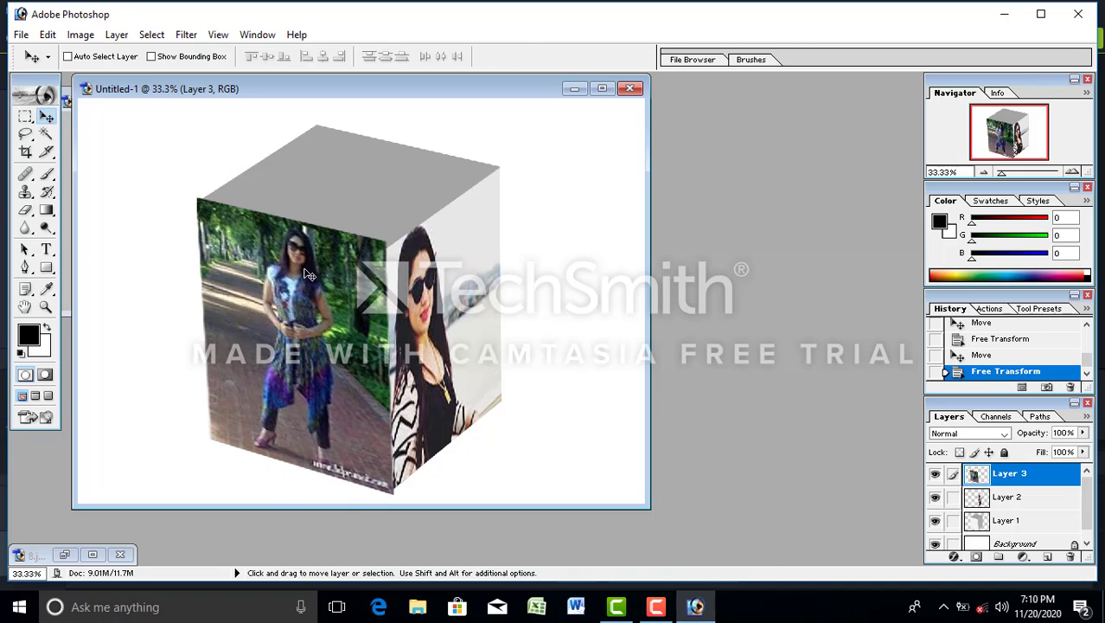
Step: Fine-tune the Layer 3 photo's size with Free Transform to about 101.6% width and 98.6% height, aligning it with the front face's edges
key(ctrl+t)
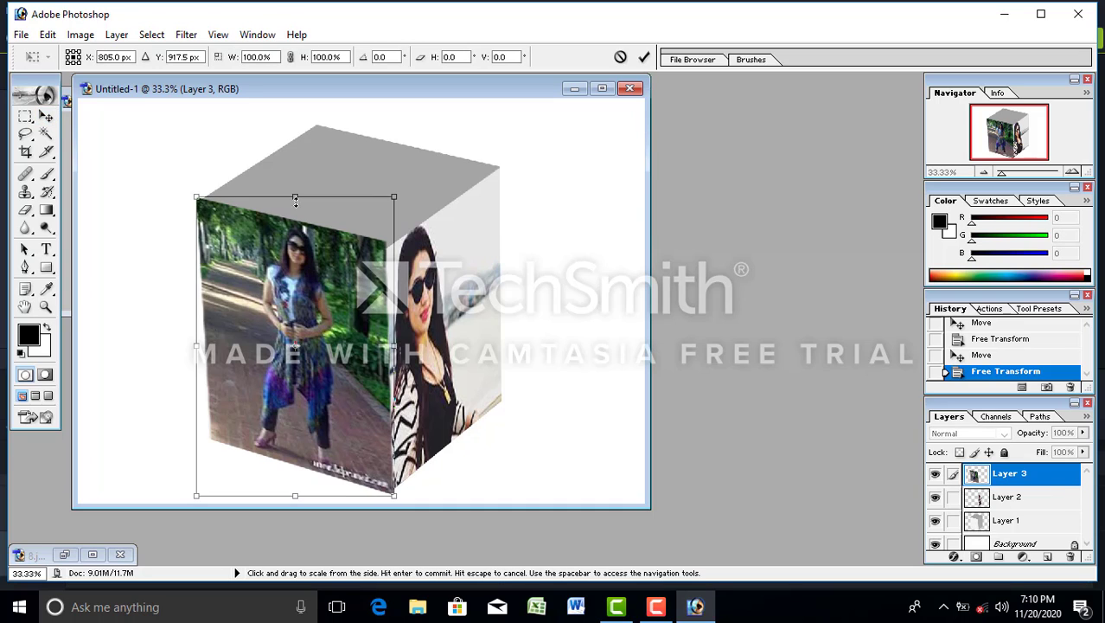
drag(296, 199, 296, 199)
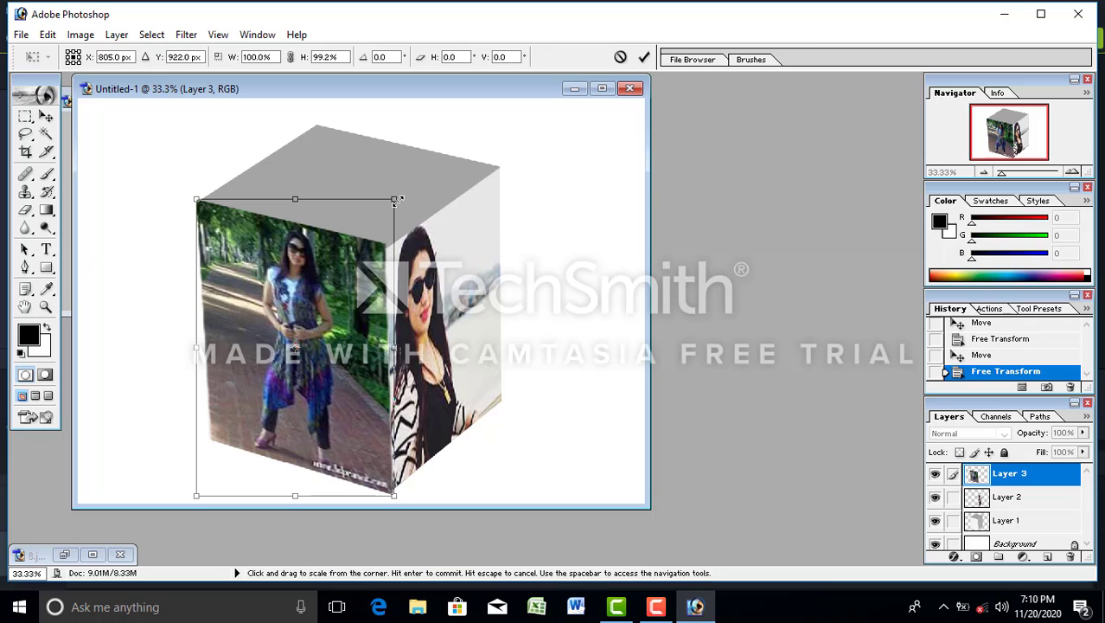
drag(395, 199, 397, 205)
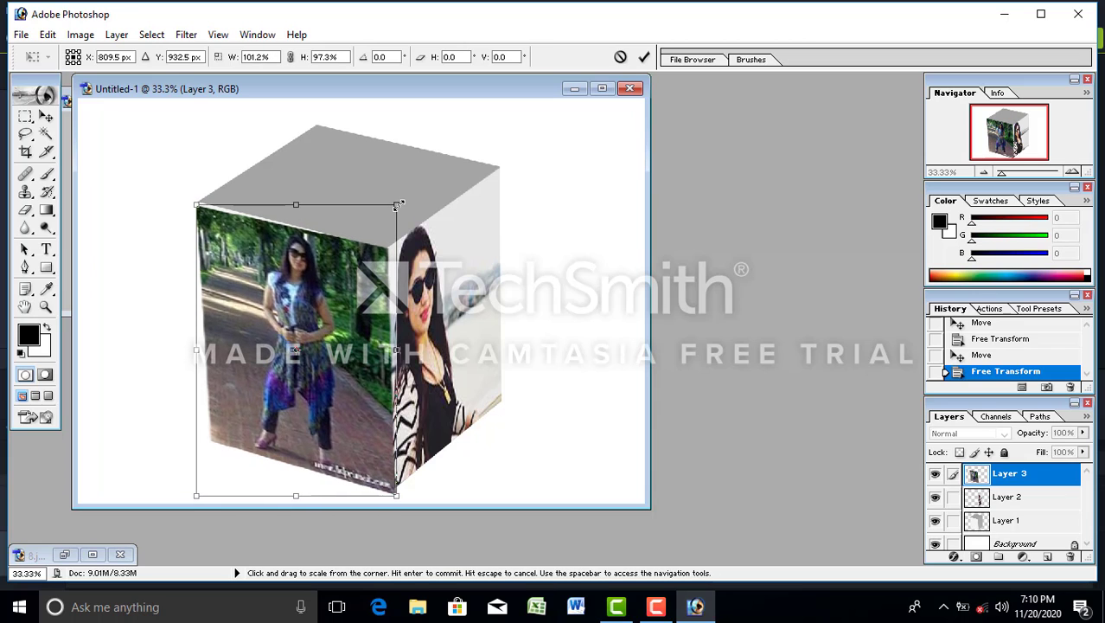
drag(192, 199, 191, 195)
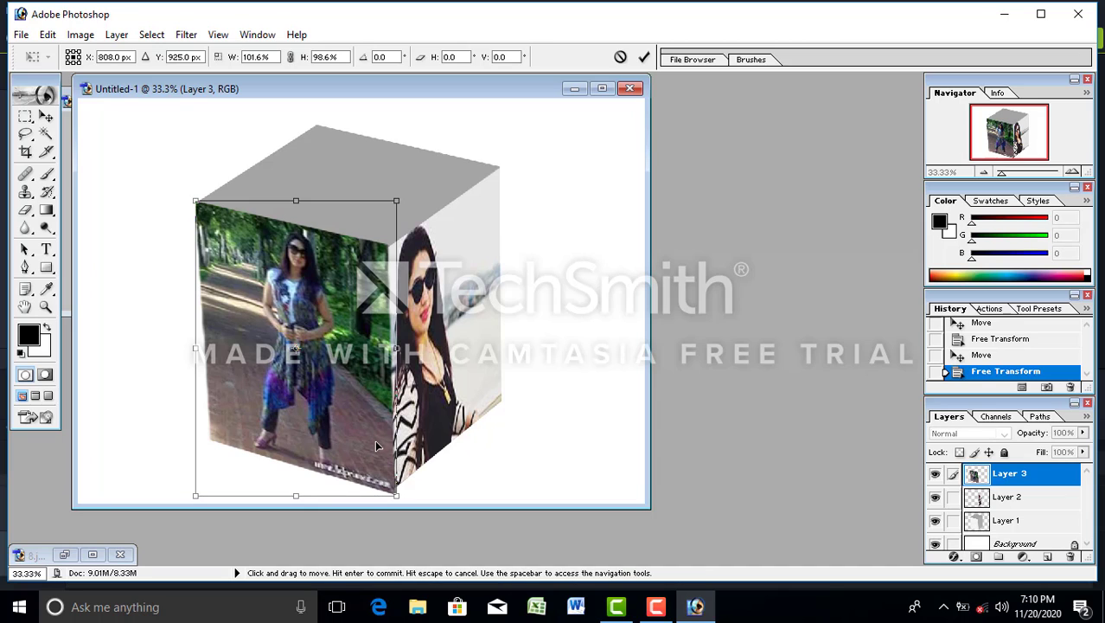
key(Return)
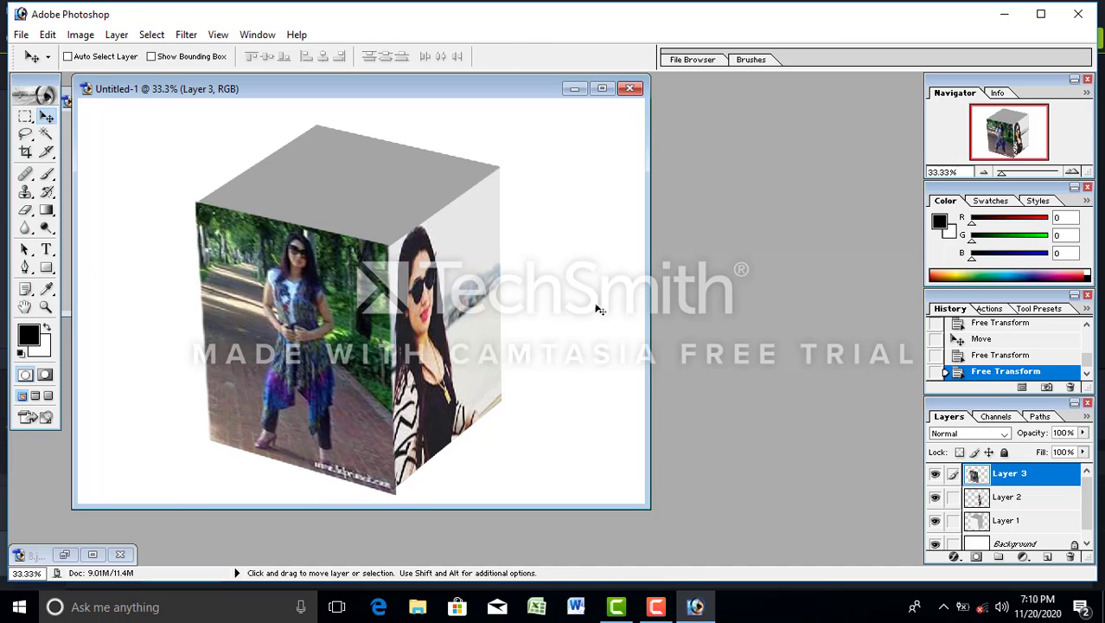
click(93, 555)
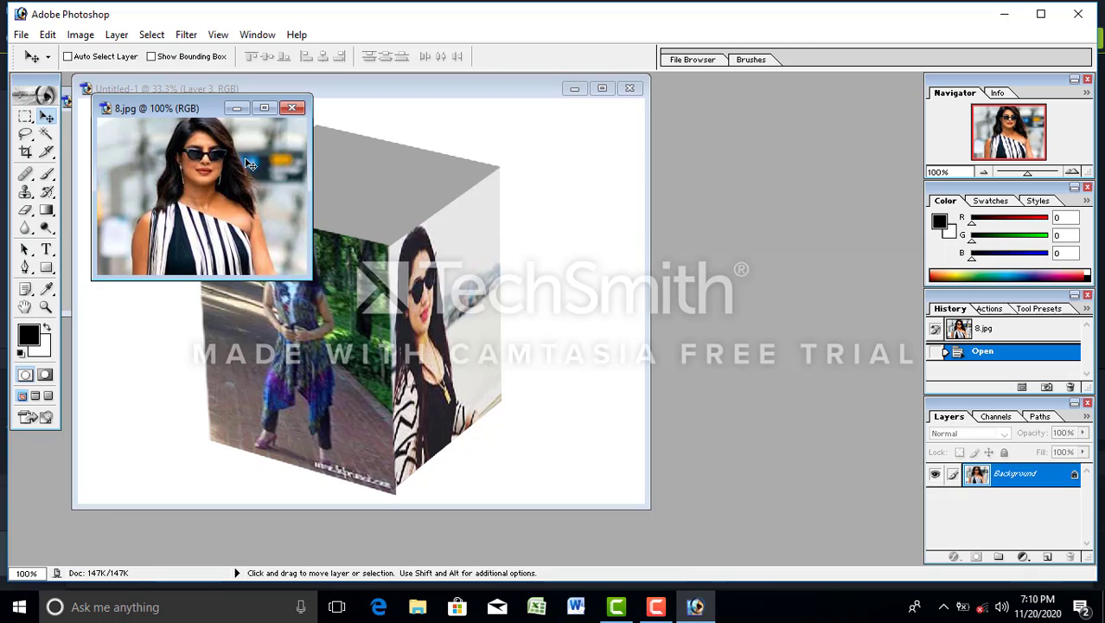
drag(164, 112, 516, 109)
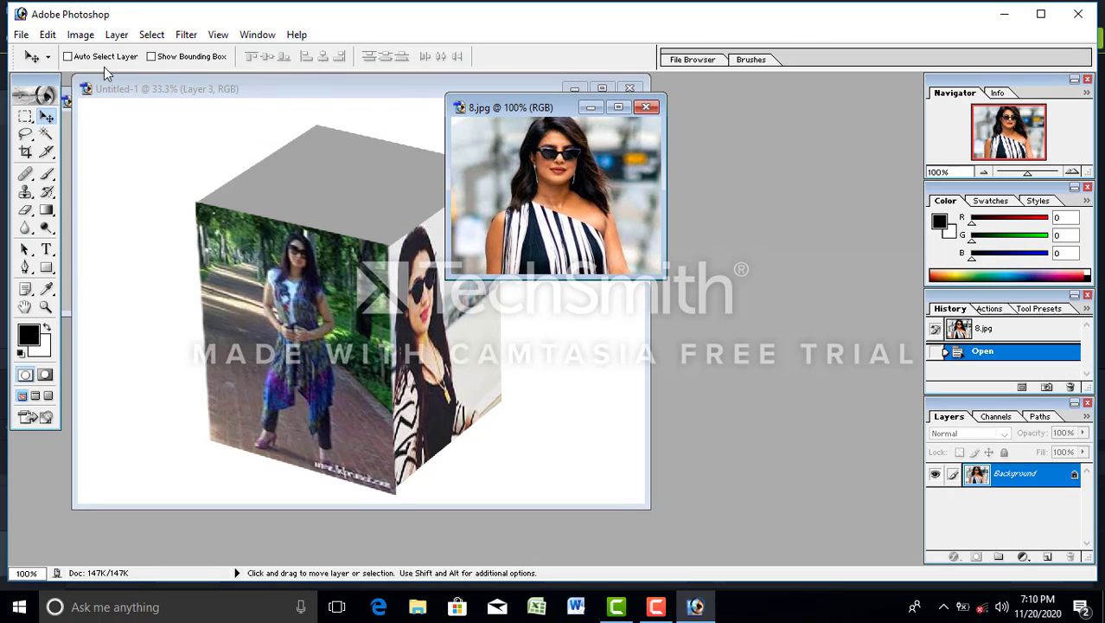
key(m)
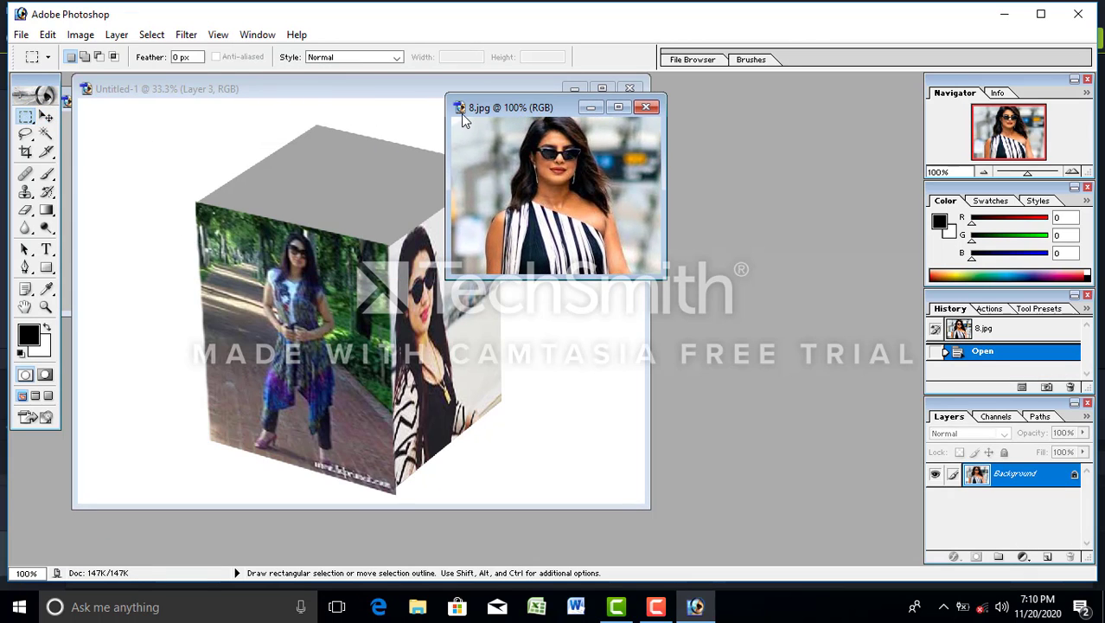
drag(446, 121, 409, 124)
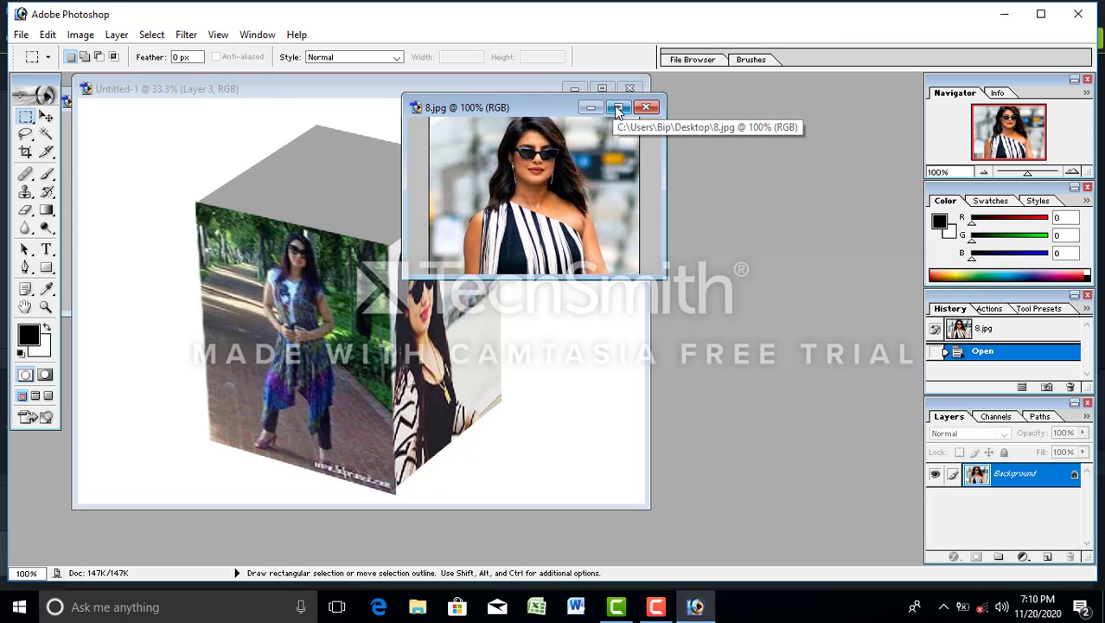
click(646, 108)
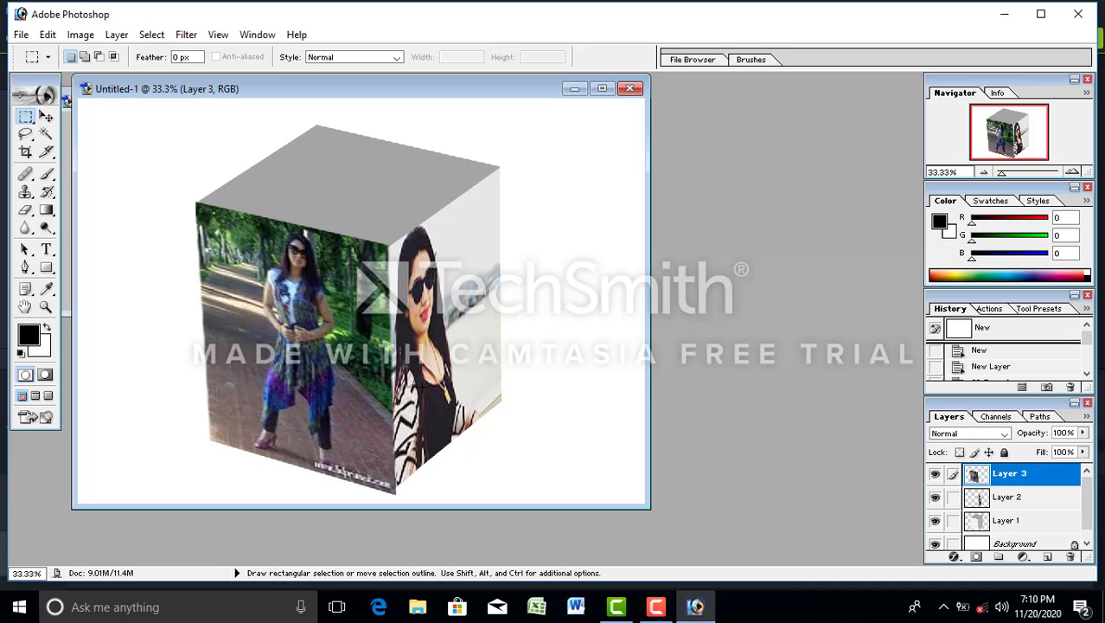
double_click(773, 342)
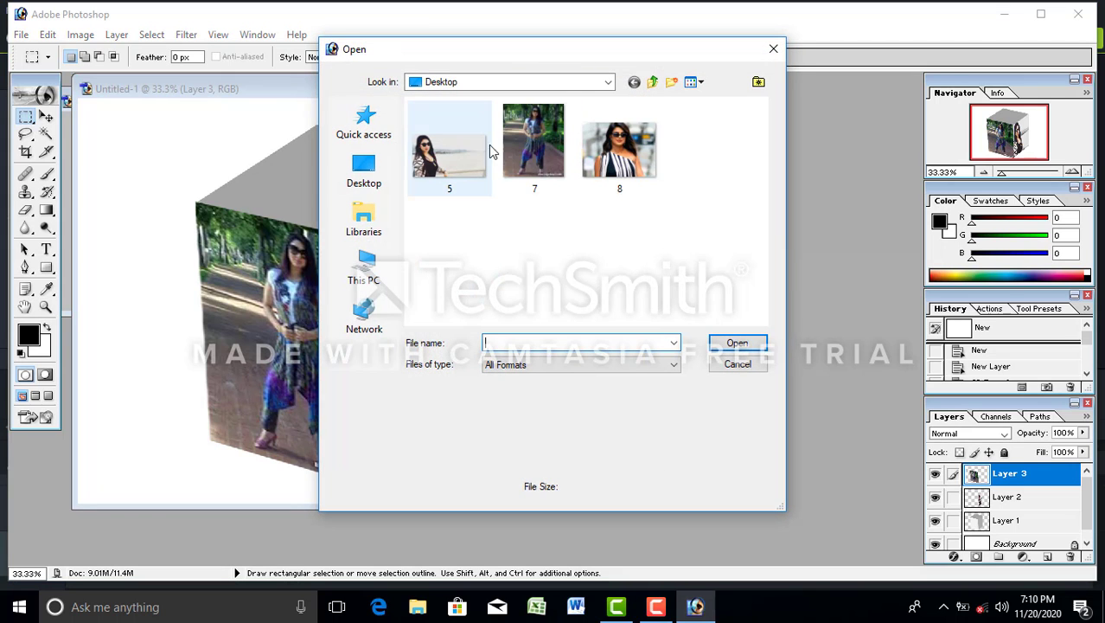
double_click(461, 158)
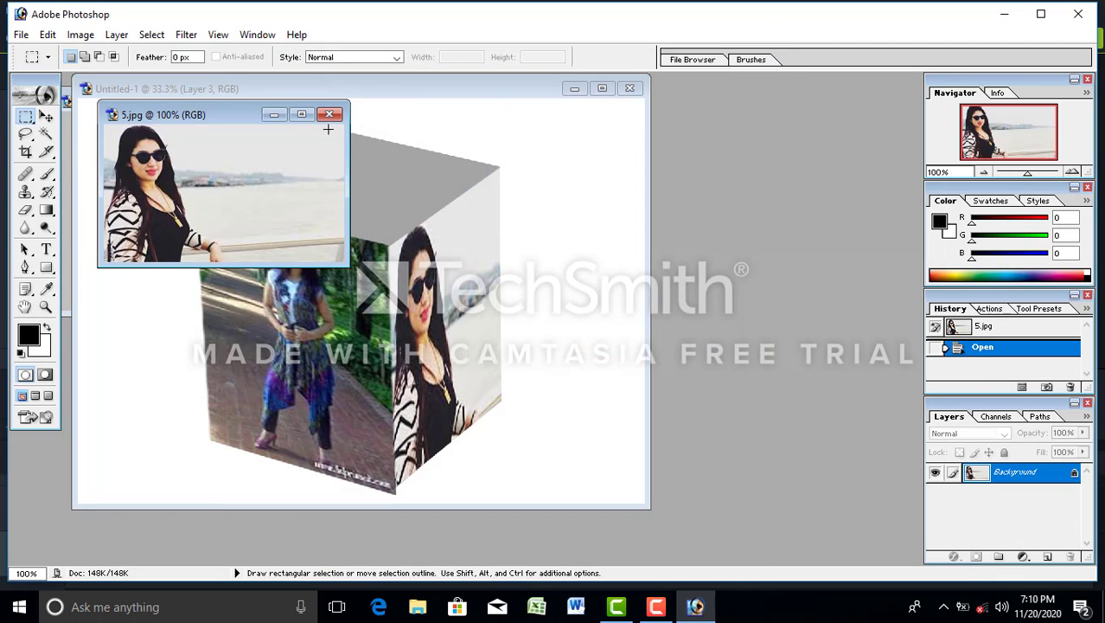
click(334, 116)
Step: Open 8.jpg from the Desktop and move a copy of the photo into Untitled-1
key(ctrl+o)
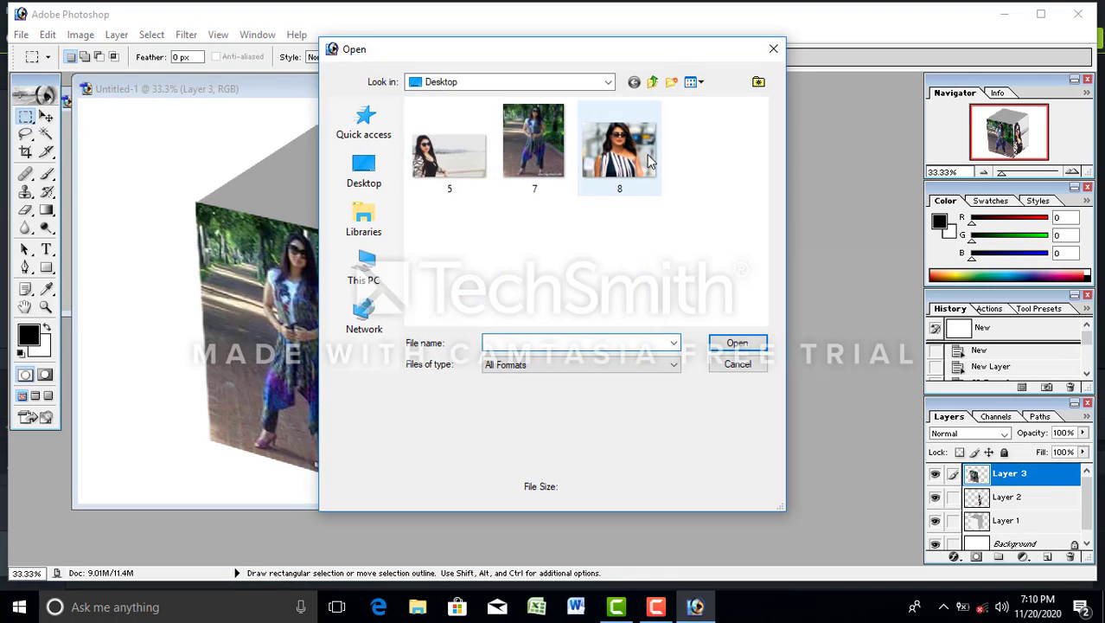
double_click(653, 151)
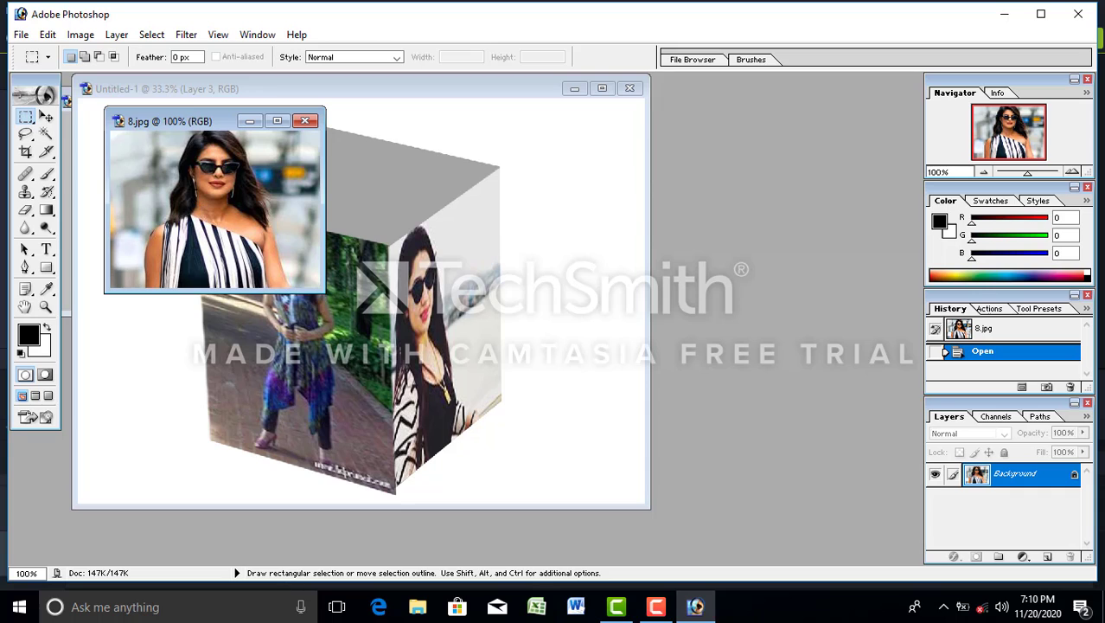
click(48, 118)
drag(218, 210, 506, 303)
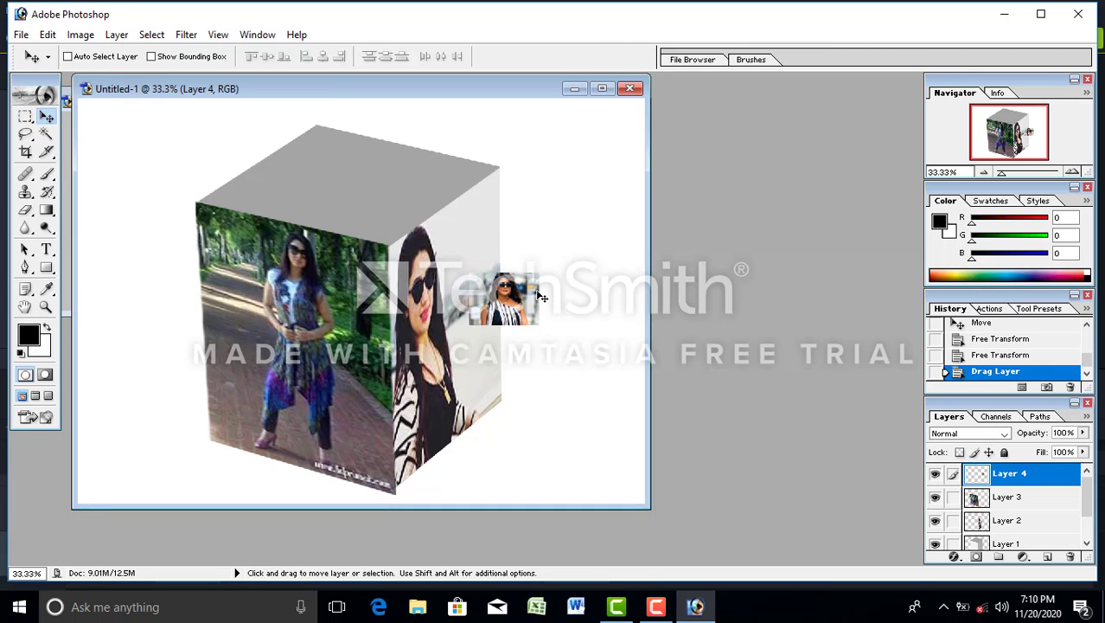
Step: Enlarge the Layer 4 photo to about 252.5% with Free Transform and move it over the cube's top face
key(ctrl+t)
drag(536, 274, 626, 157)
drag(599, 240, 414, 161)
Step: Distort the Layer 4 photo so its four corners match the corners of the cube's top face, and apply it
right_click(414, 161)
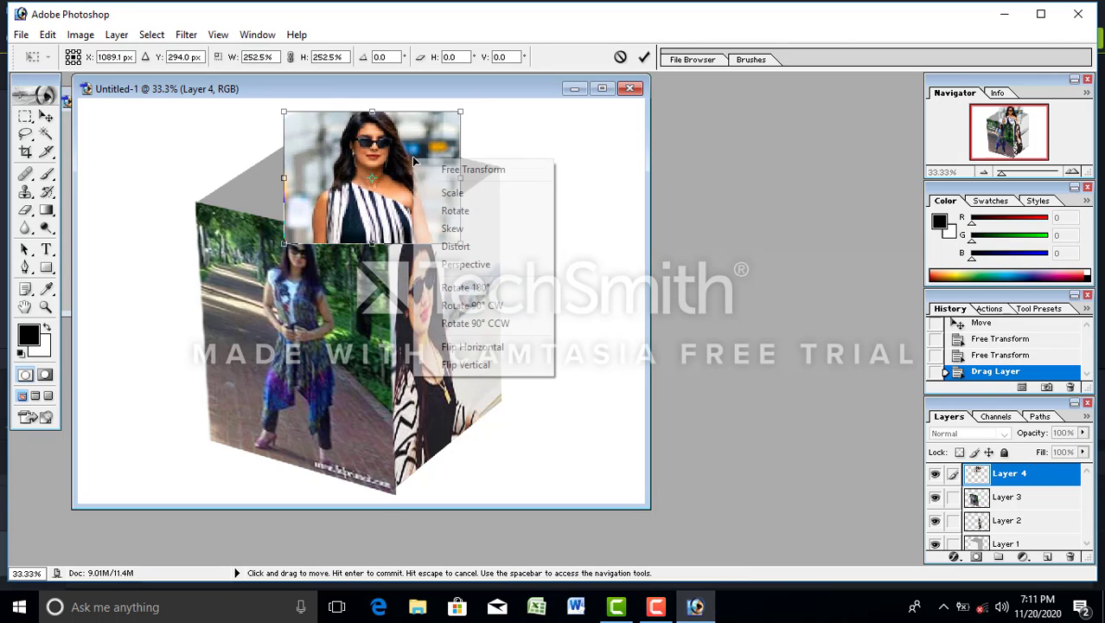
click(471, 246)
drag(386, 151, 416, 159)
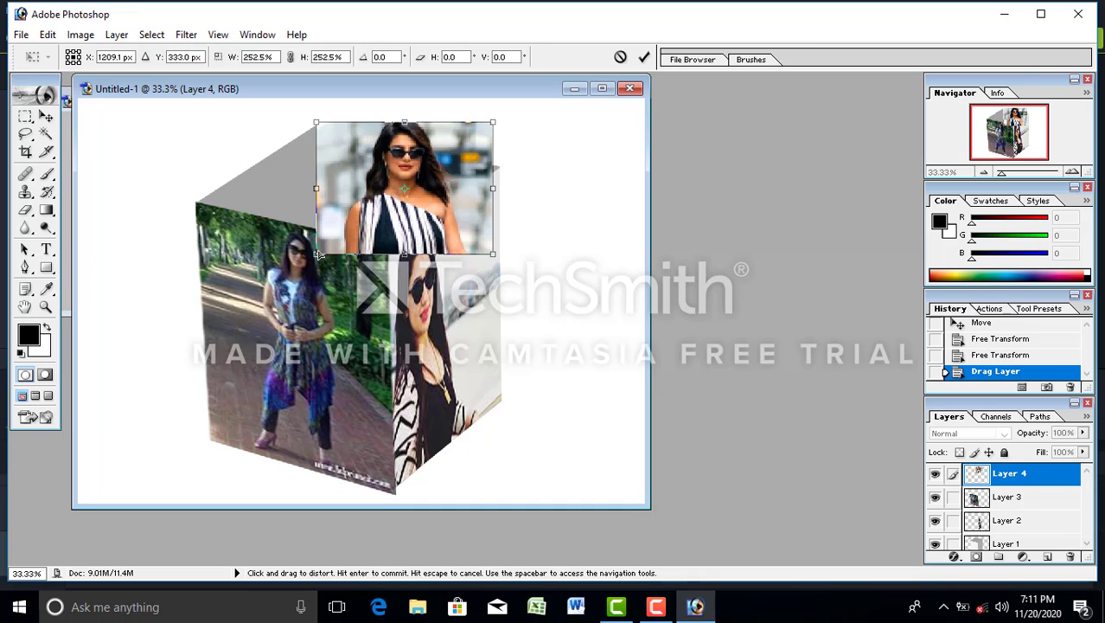
drag(316, 253, 199, 202)
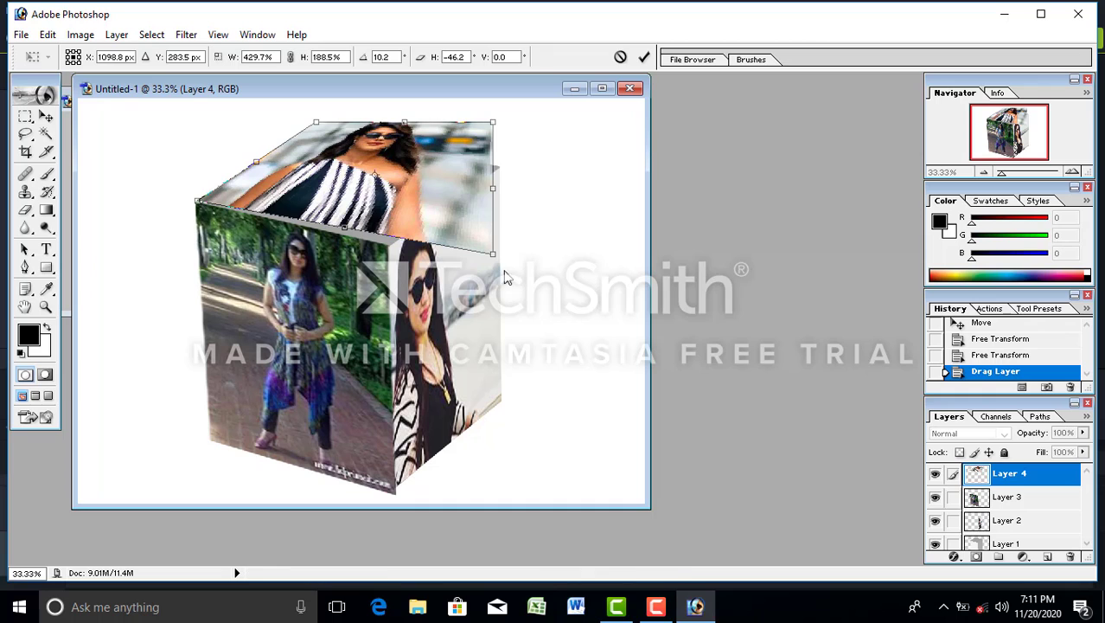
drag(493, 255, 390, 245)
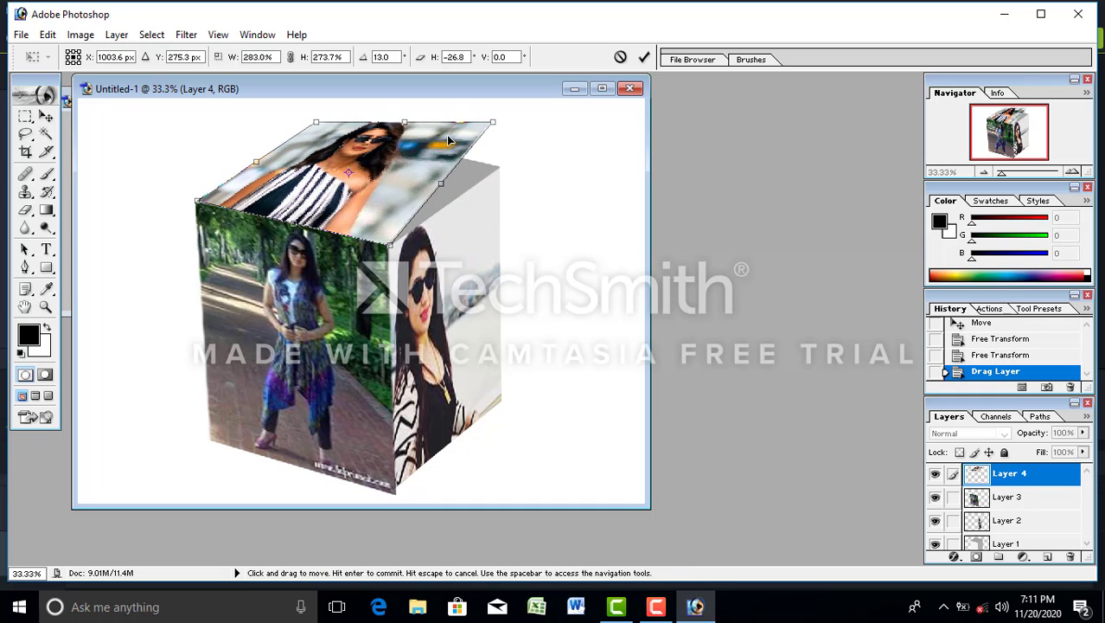
drag(494, 131, 503, 167)
key(Return)
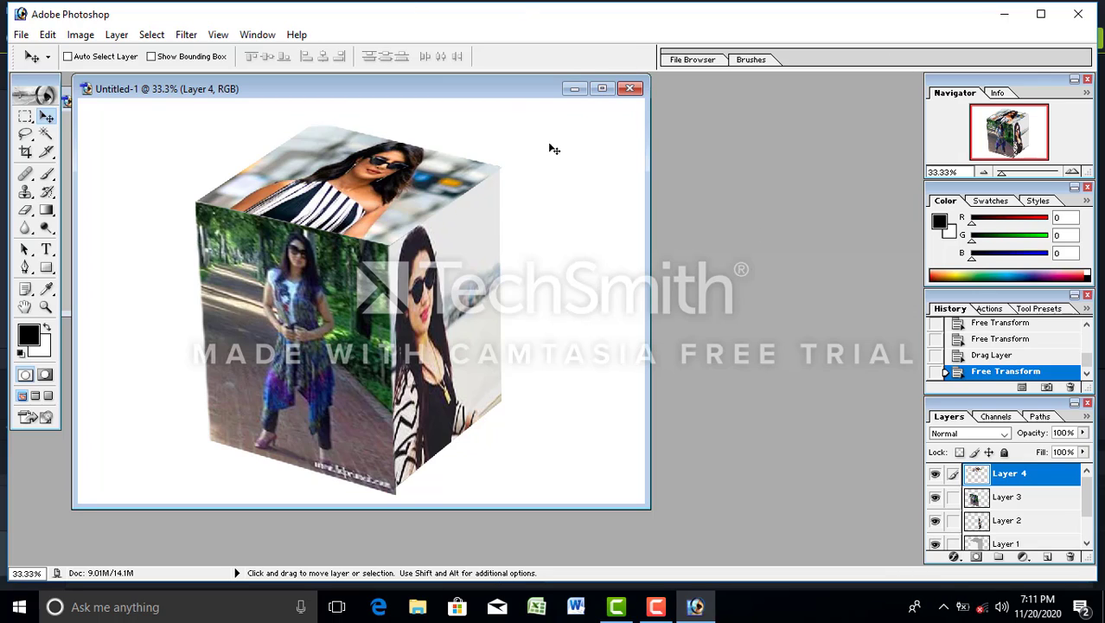
Step: Maximize the Untitled-1 document window and zoom in to examine the finished photo cube
click(603, 89)
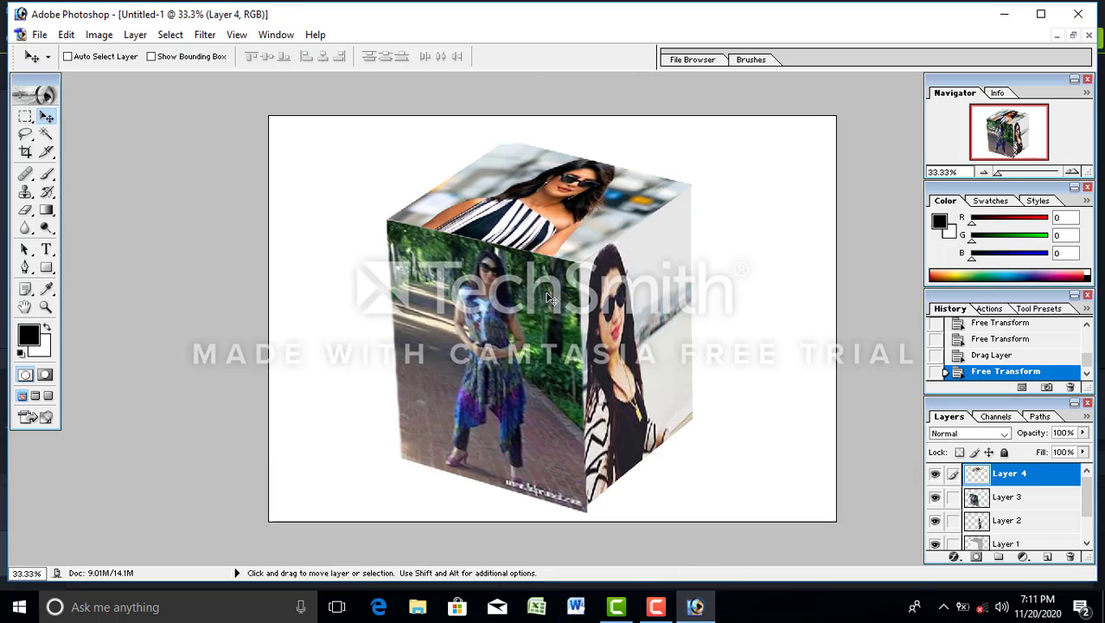
scroll(567, 274, up, 4)
scroll(578, 270, down, 3)
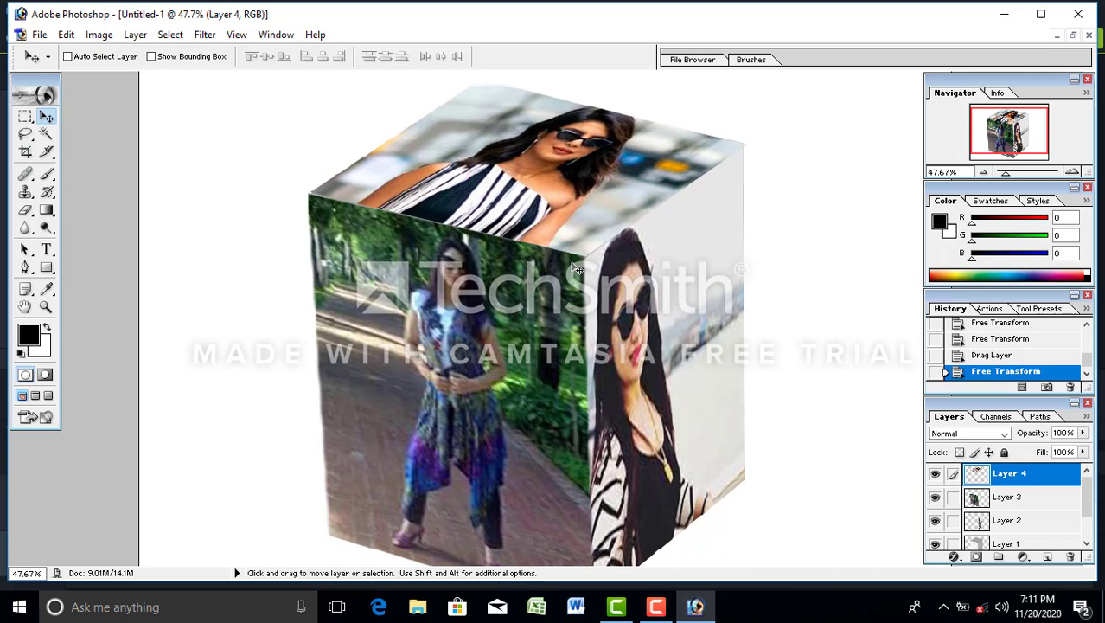